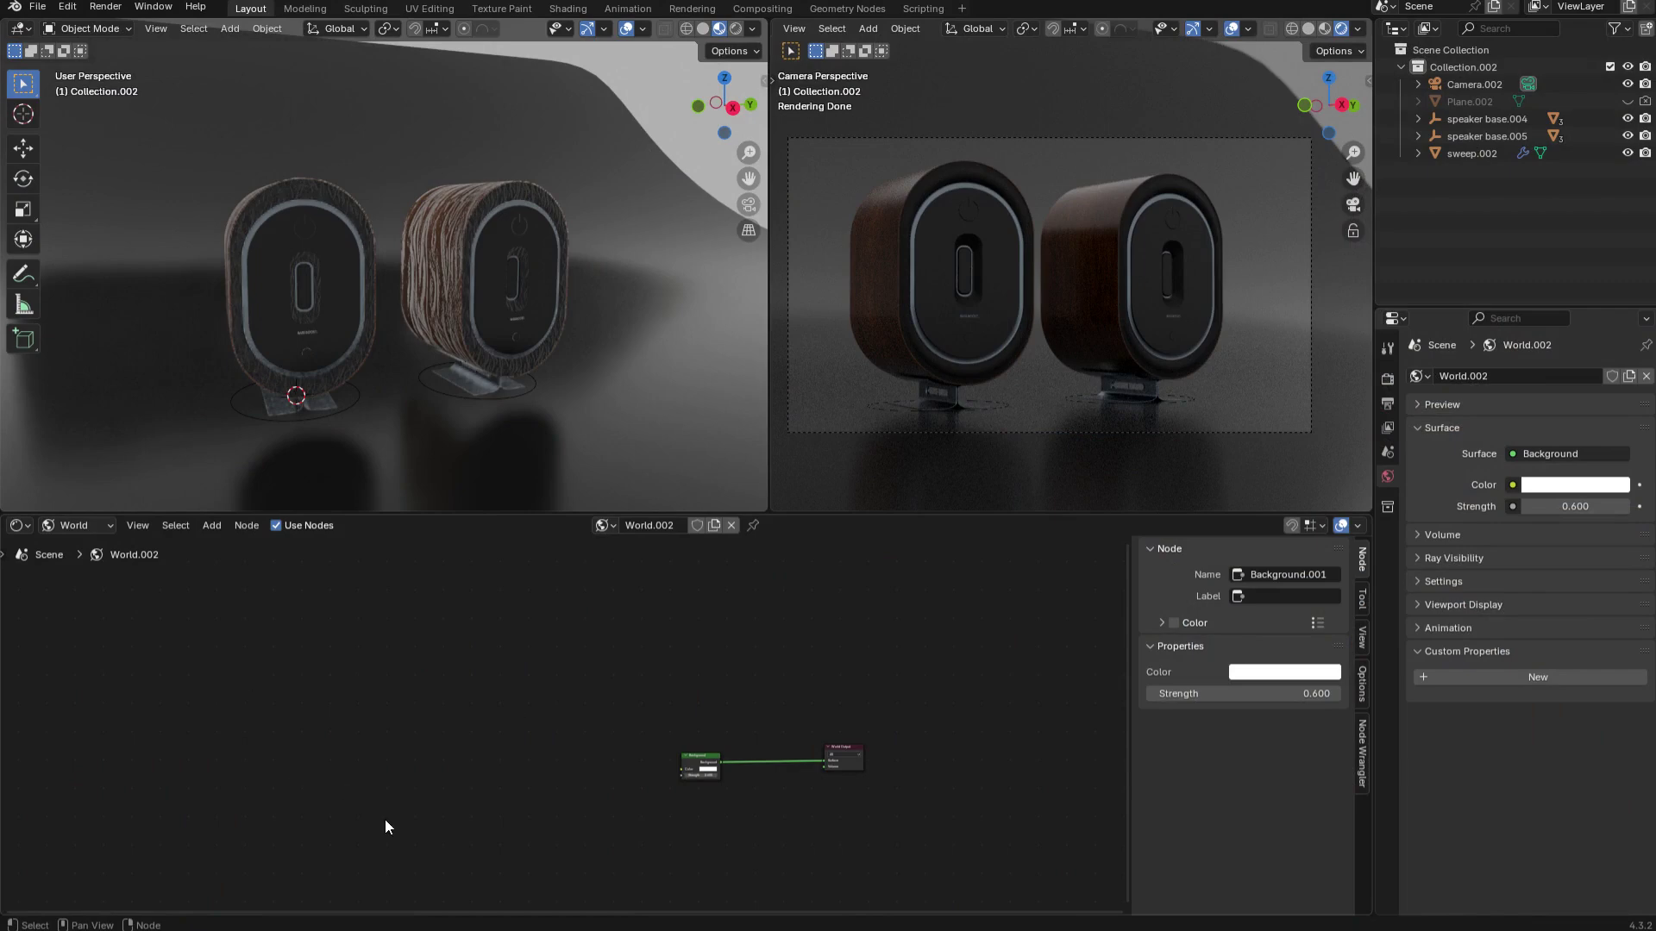
Split the world shader editor area horizontally and turn the lower half into an Asset Browser.
right_click(396, 912)
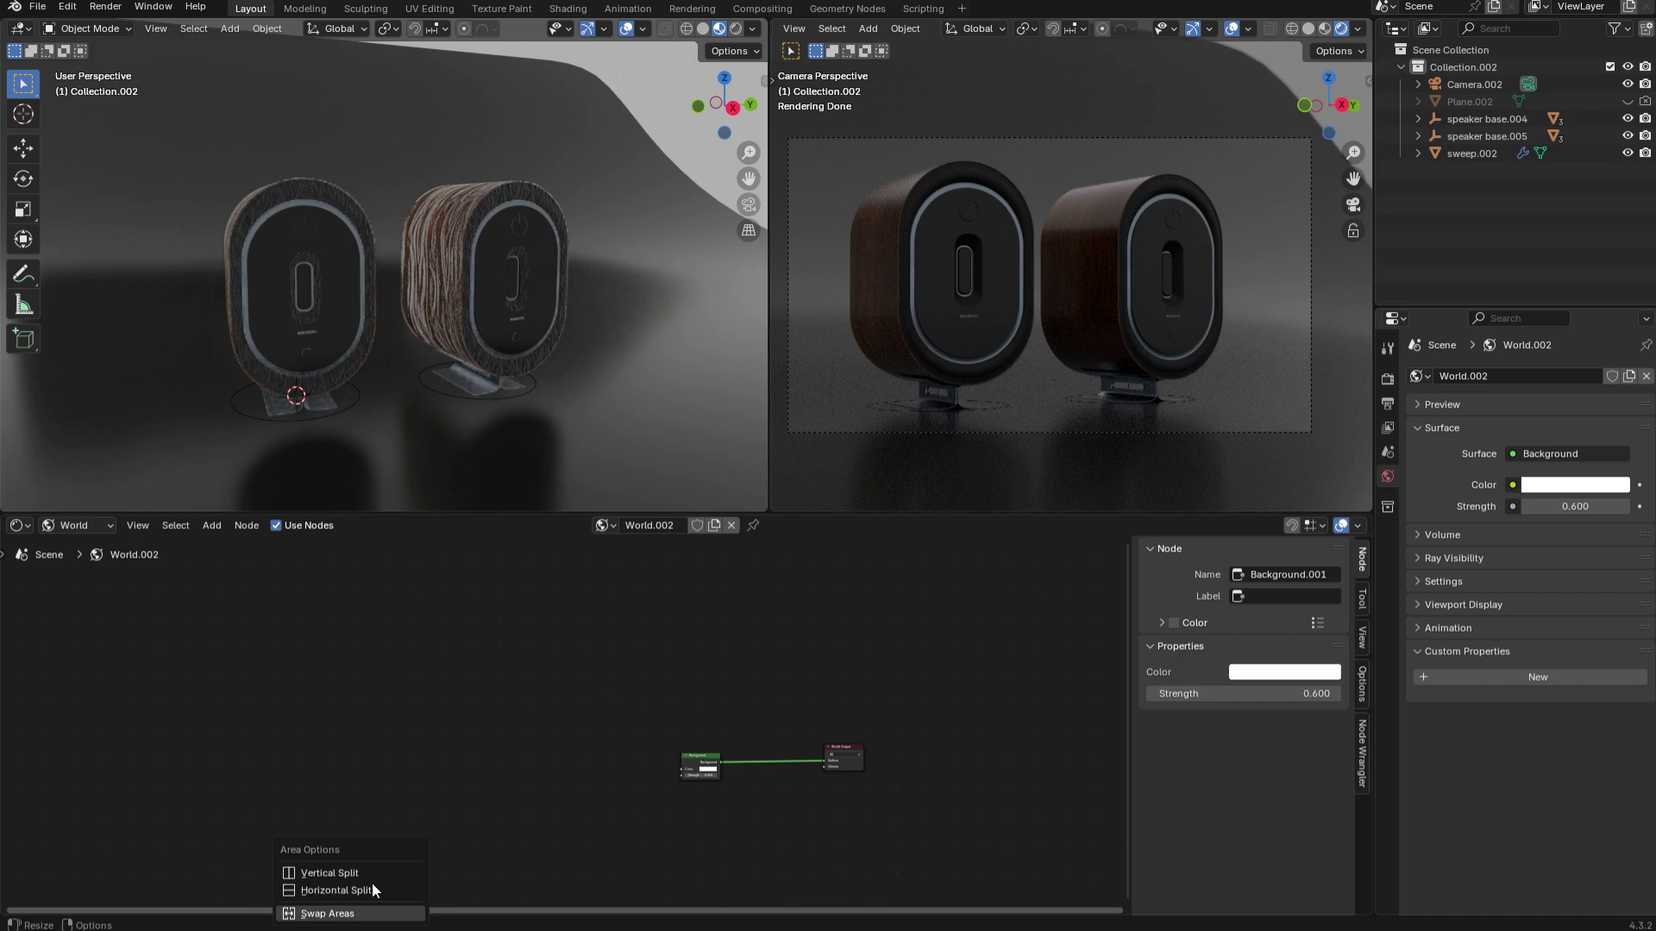
click(375, 890)
click(372, 741)
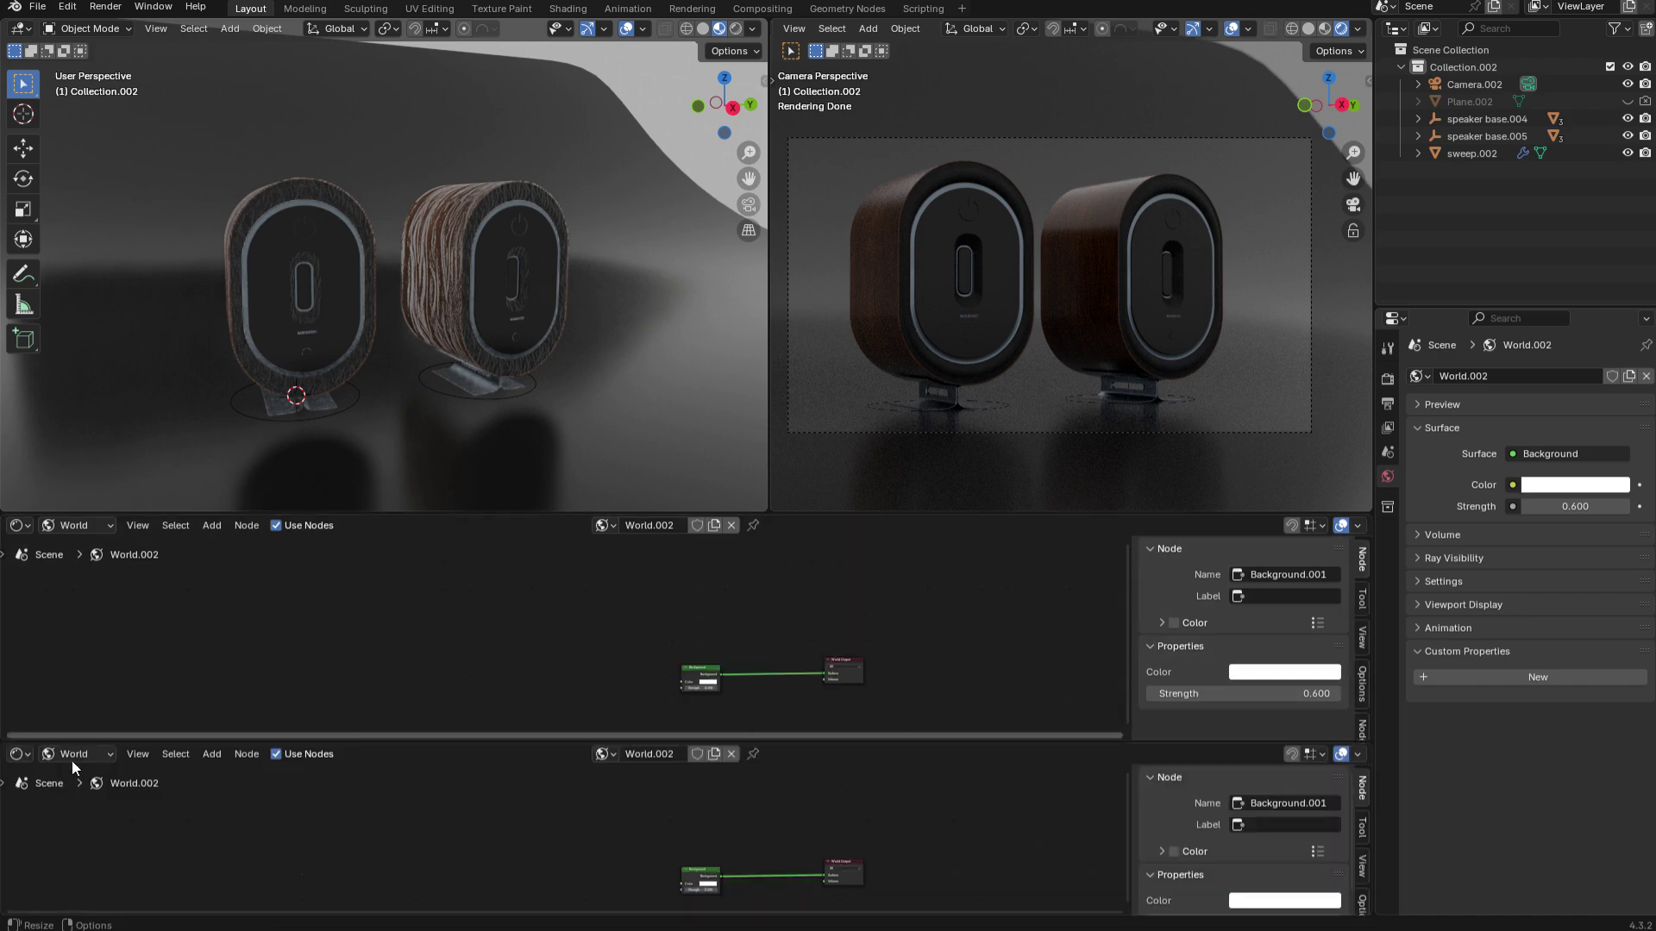
click(19, 754)
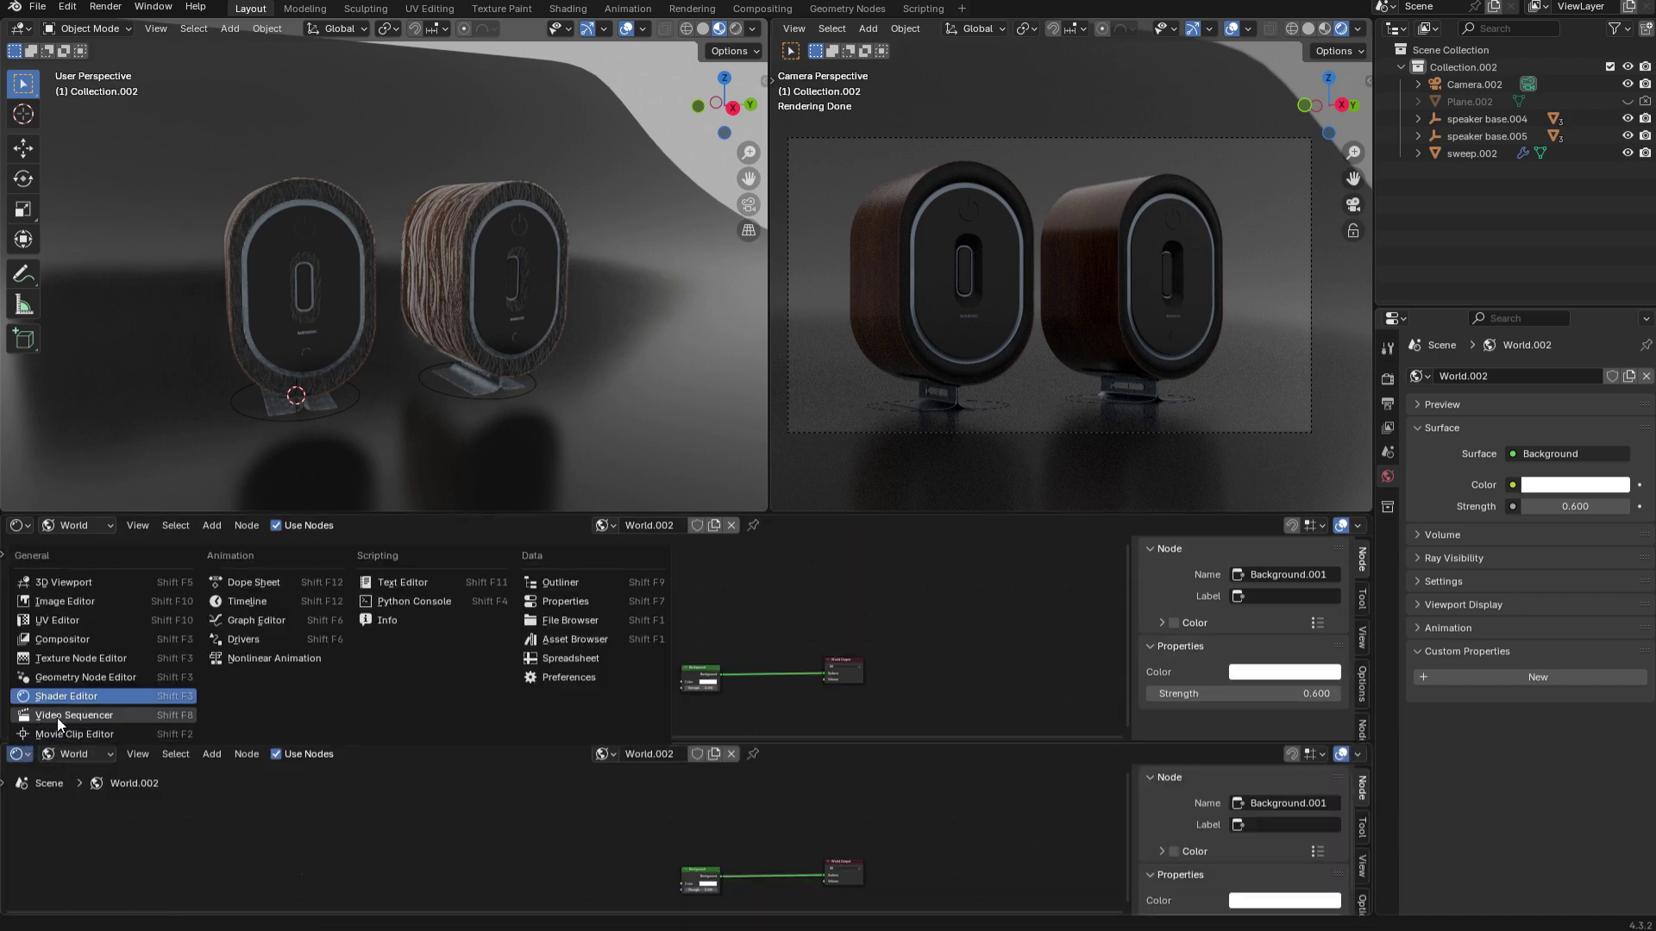
click(569, 640)
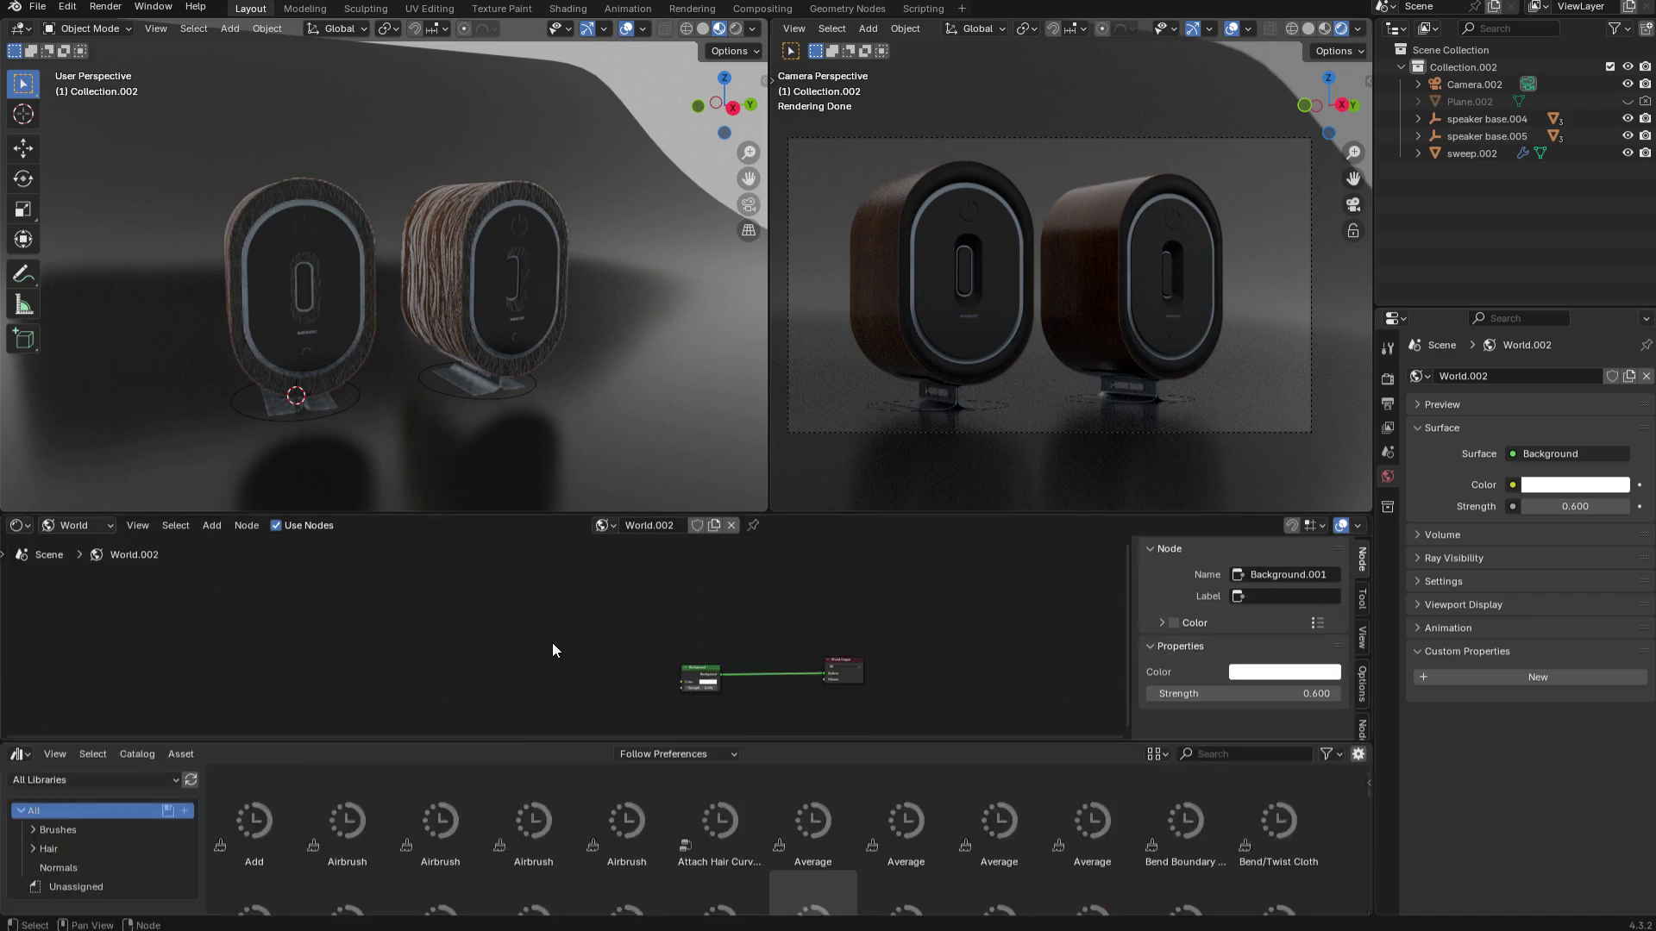
Show the Instant Lighting Kit asset library and apply its Interiors - Simple world to the scene.
click(67, 774)
click(55, 886)
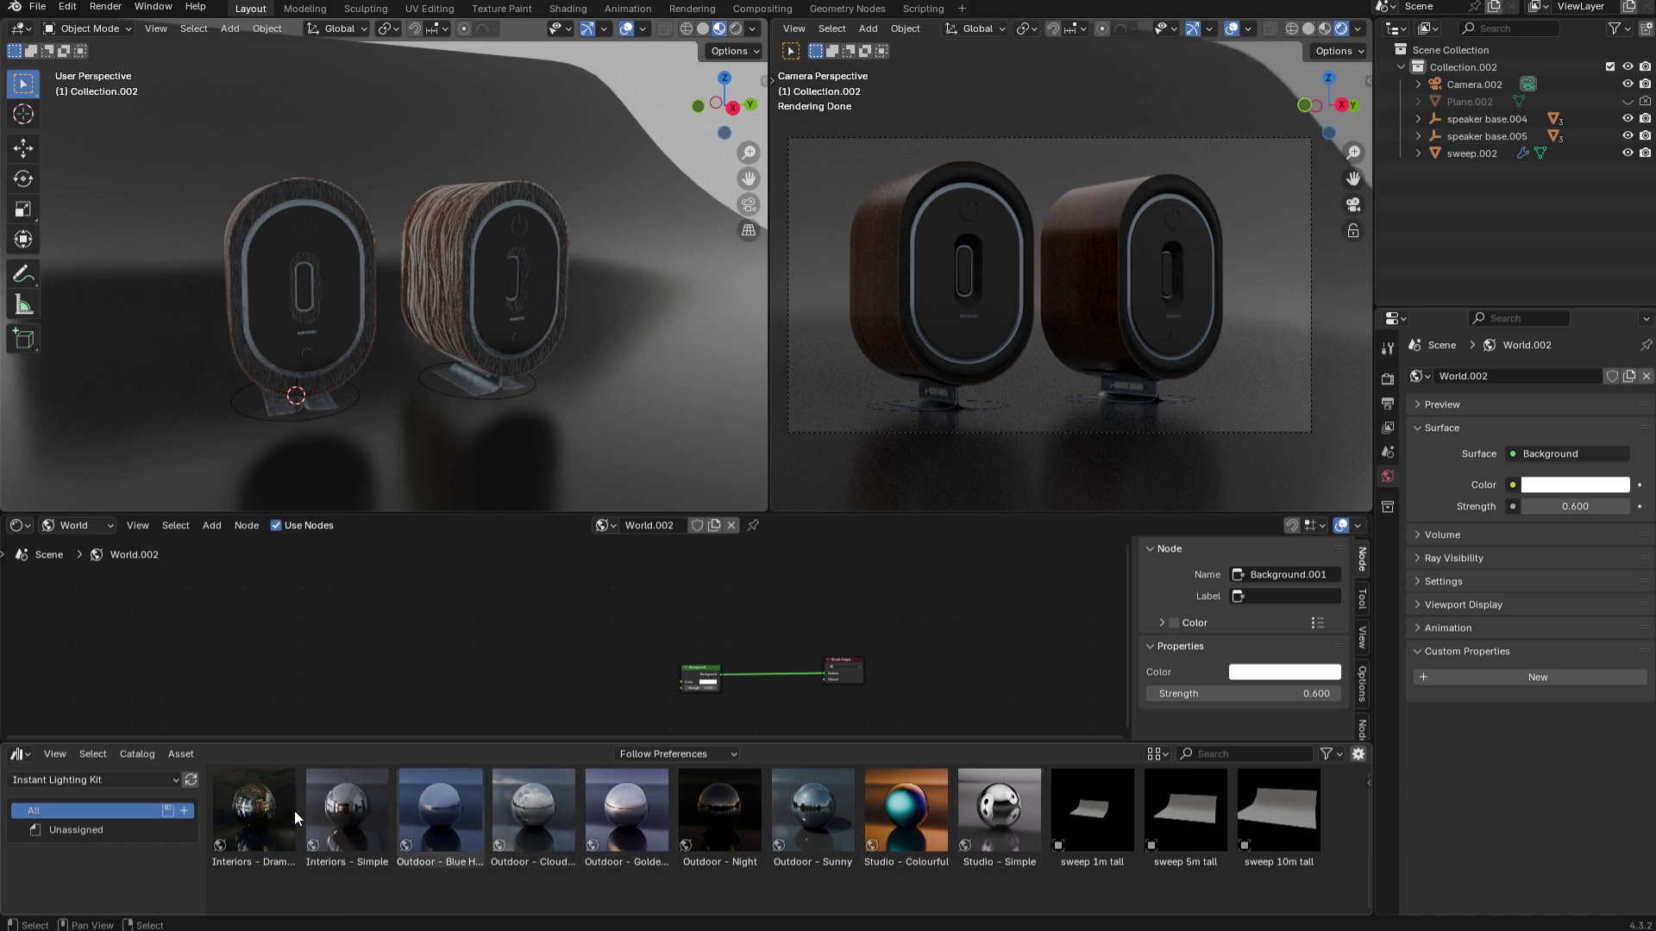
drag(358, 813, 557, 442)
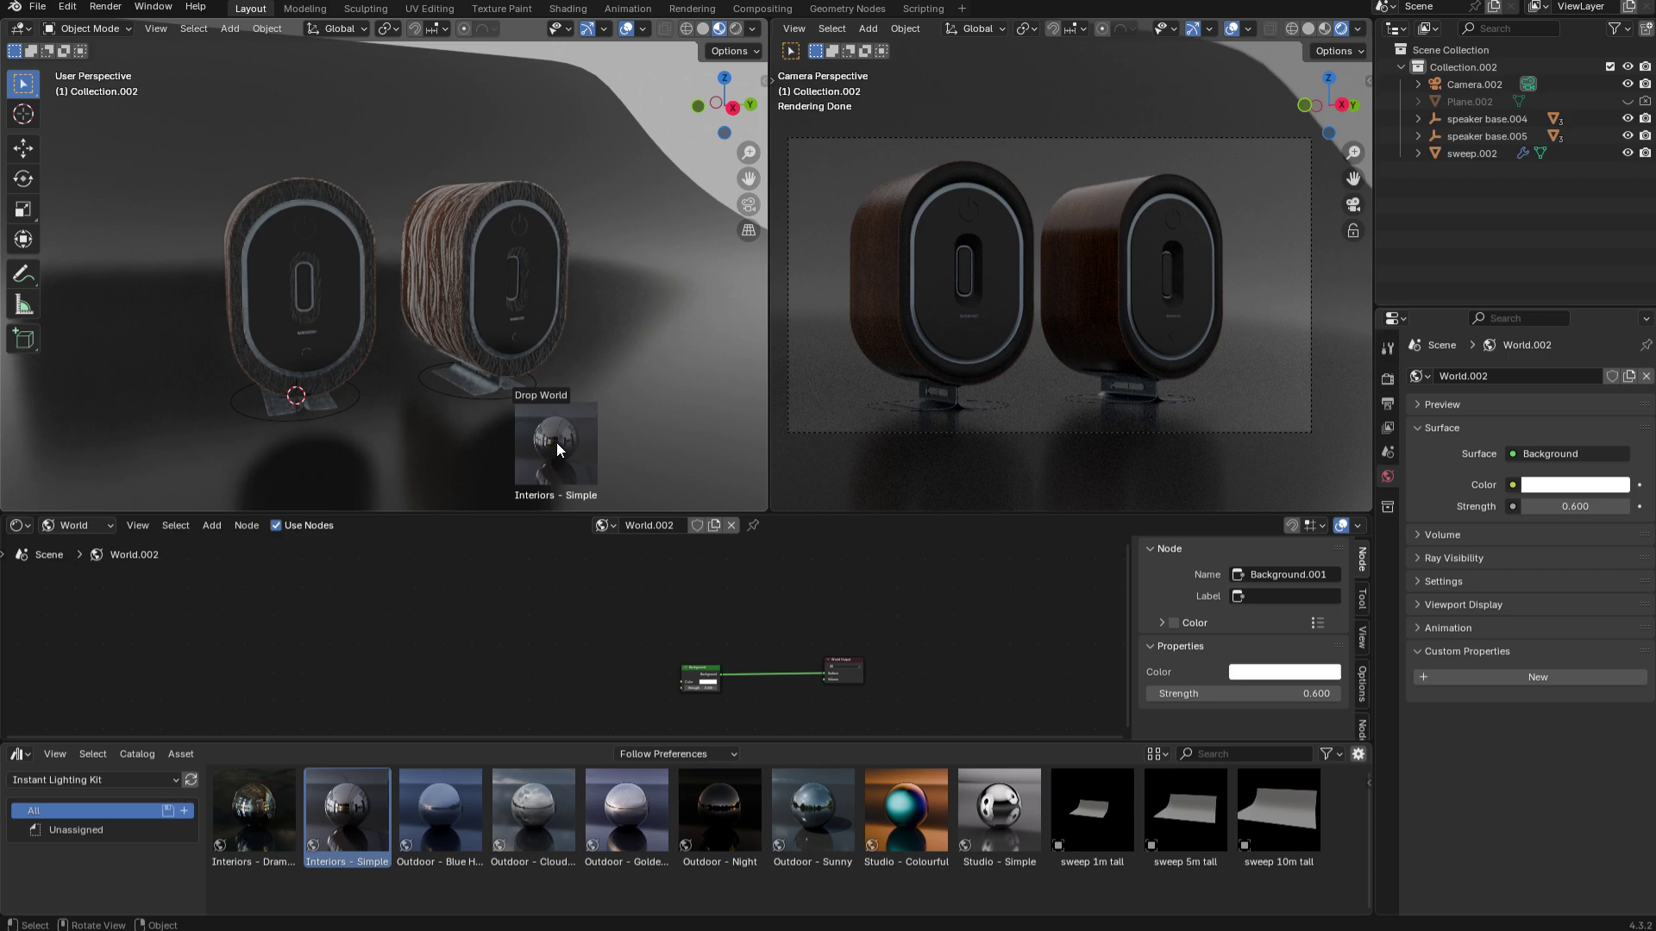
drag(556, 442, 556, 442)
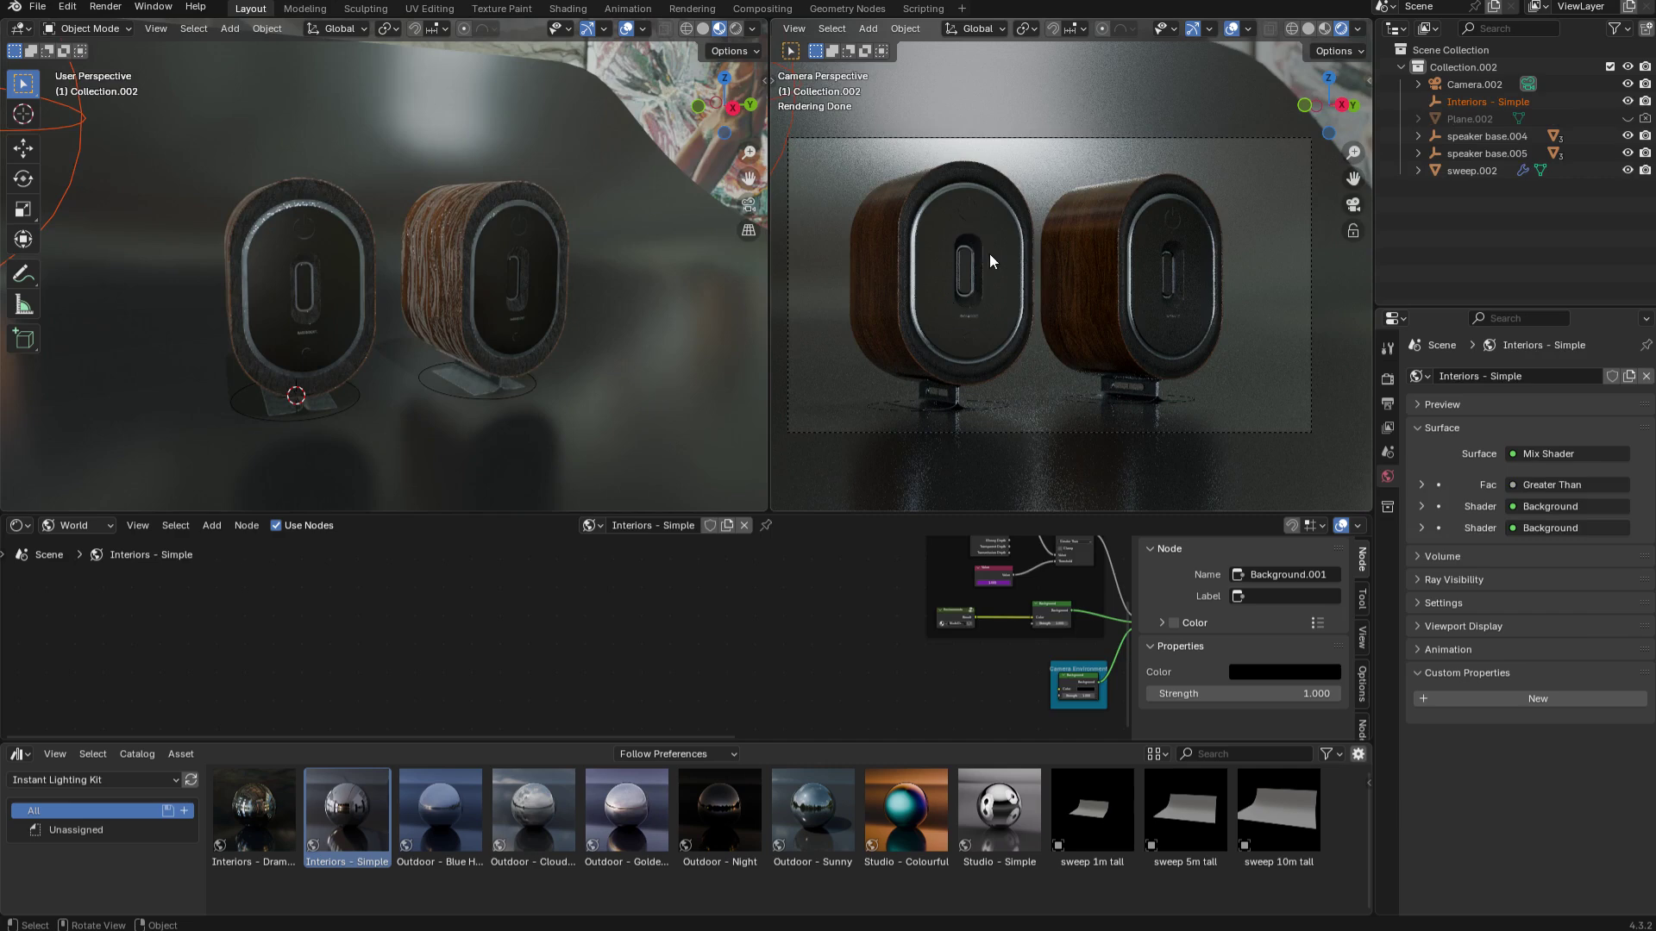
Select the Interiors - Simple empty, expand its custom properties and widen the Properties editor so their names are readable.
scroll(509, 297, down, 6)
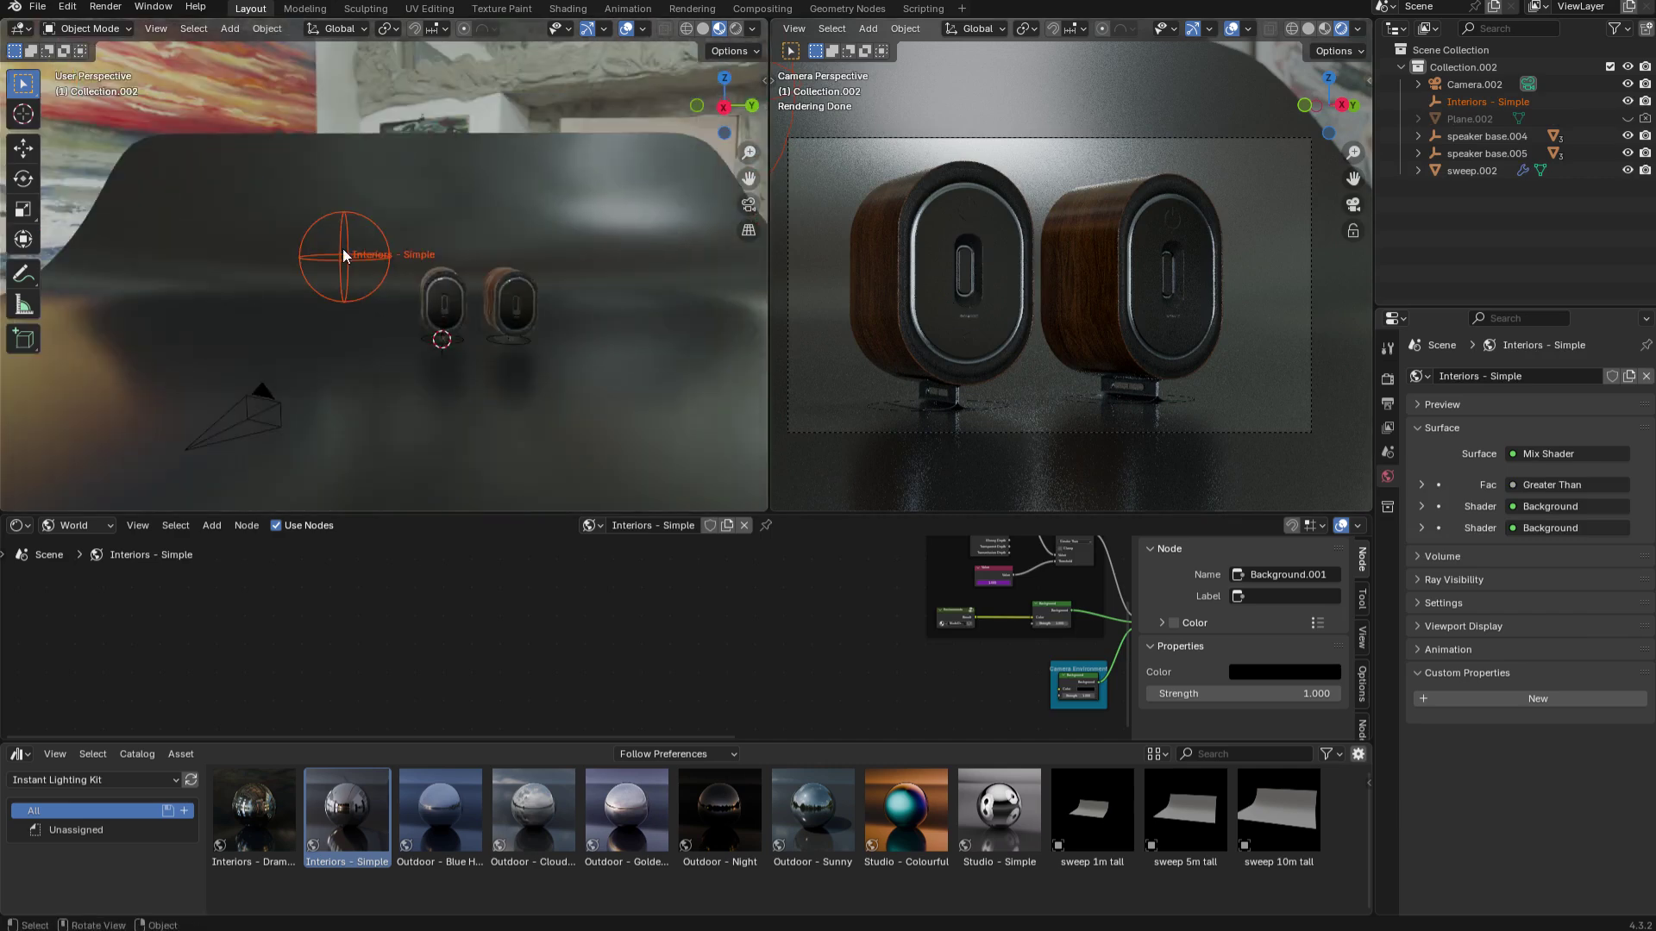
click(351, 255)
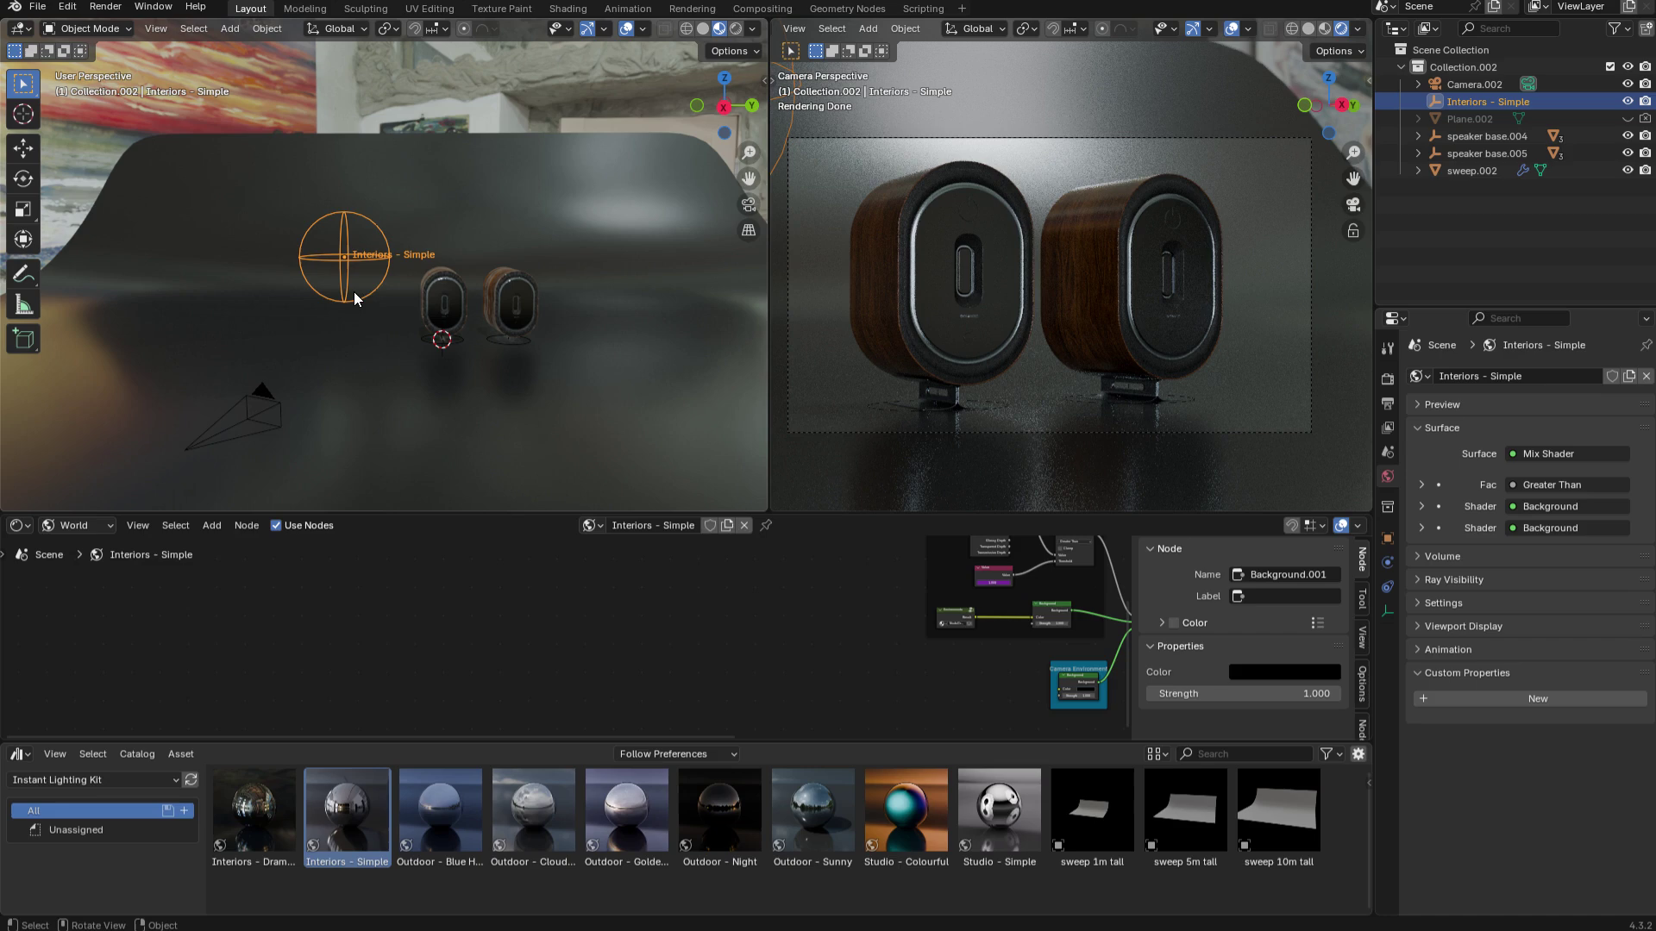
click(1388, 538)
scroll(1436, 759, down, 1)
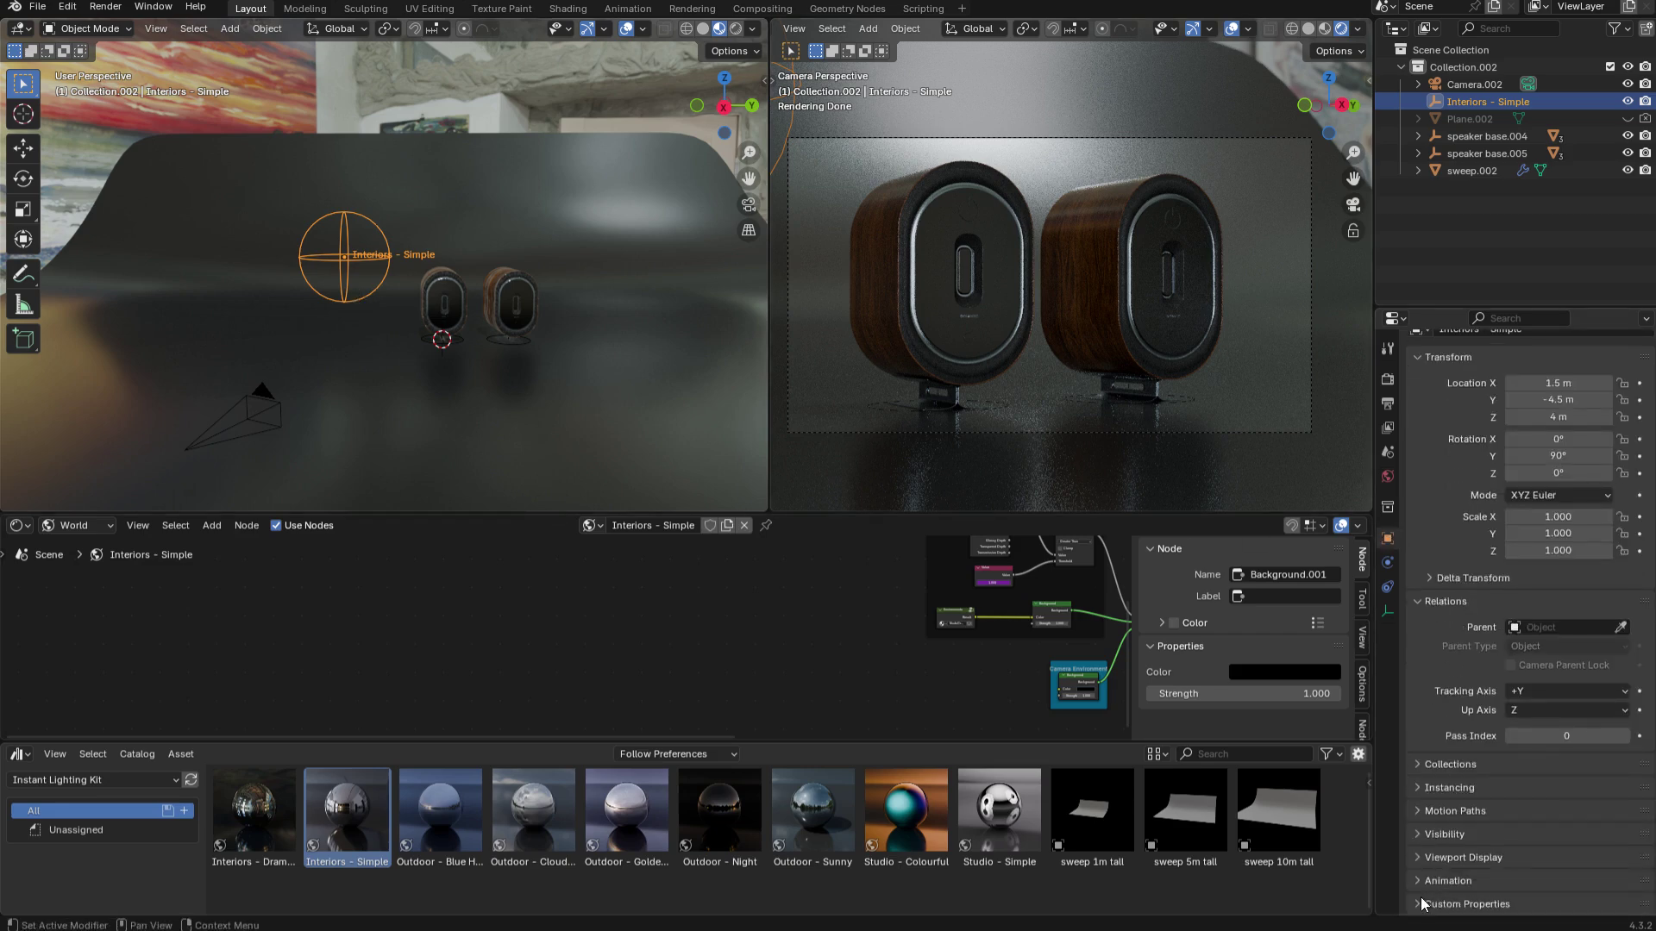
scroll(1433, 768, down, 5)
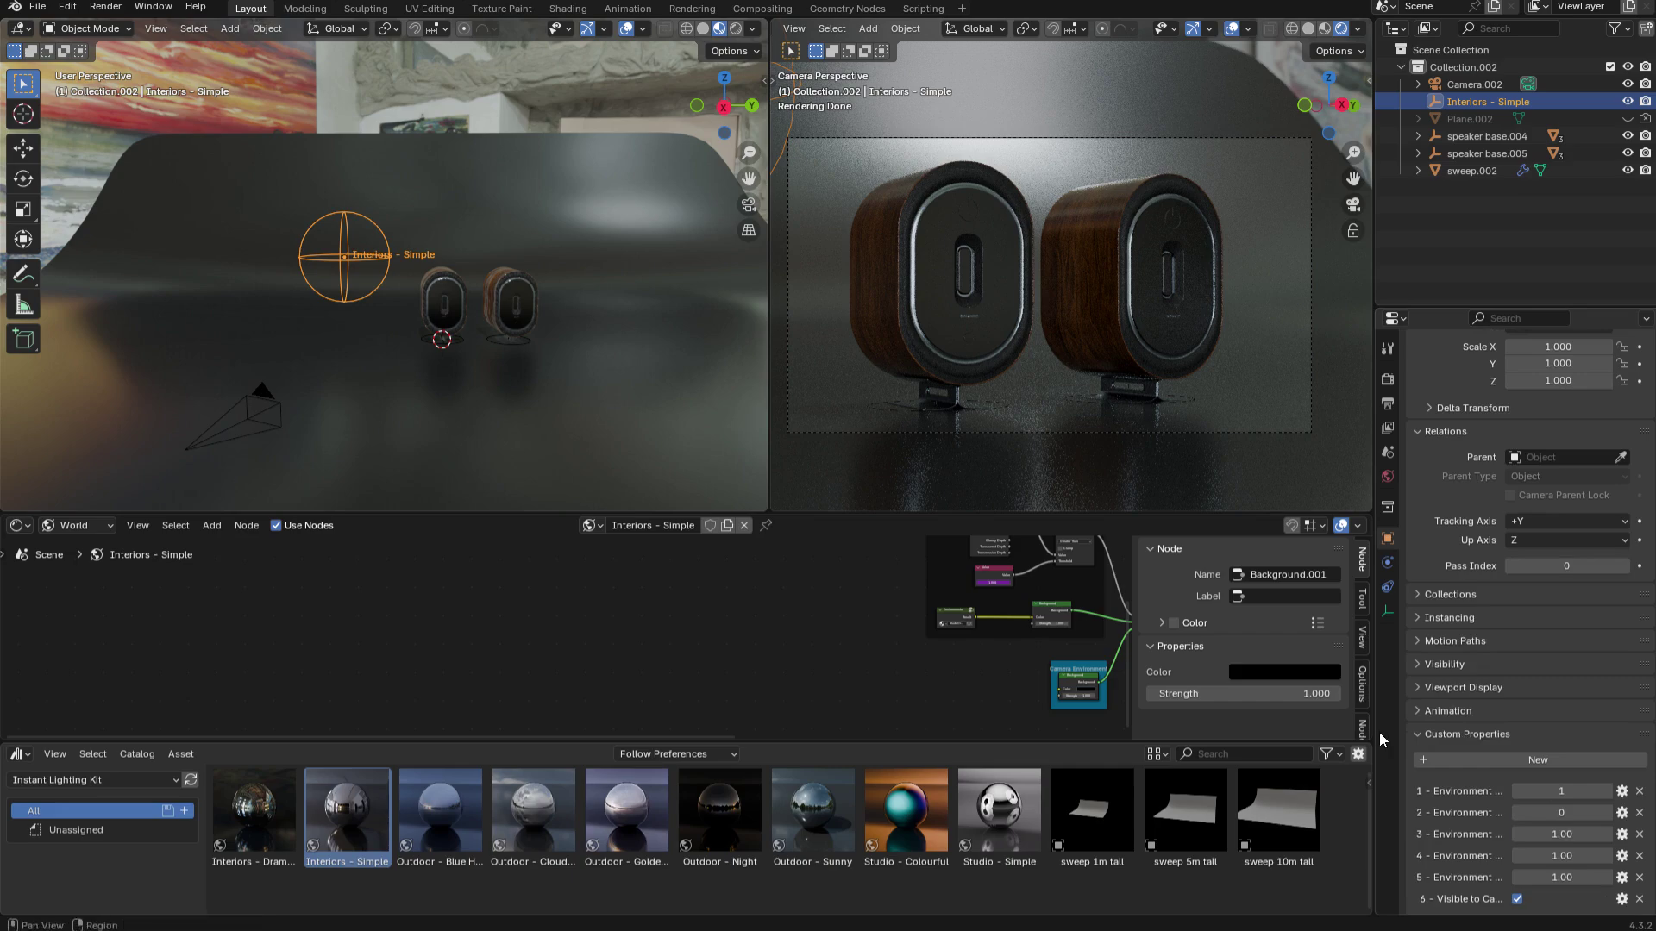
drag(1379, 732, 1297, 727)
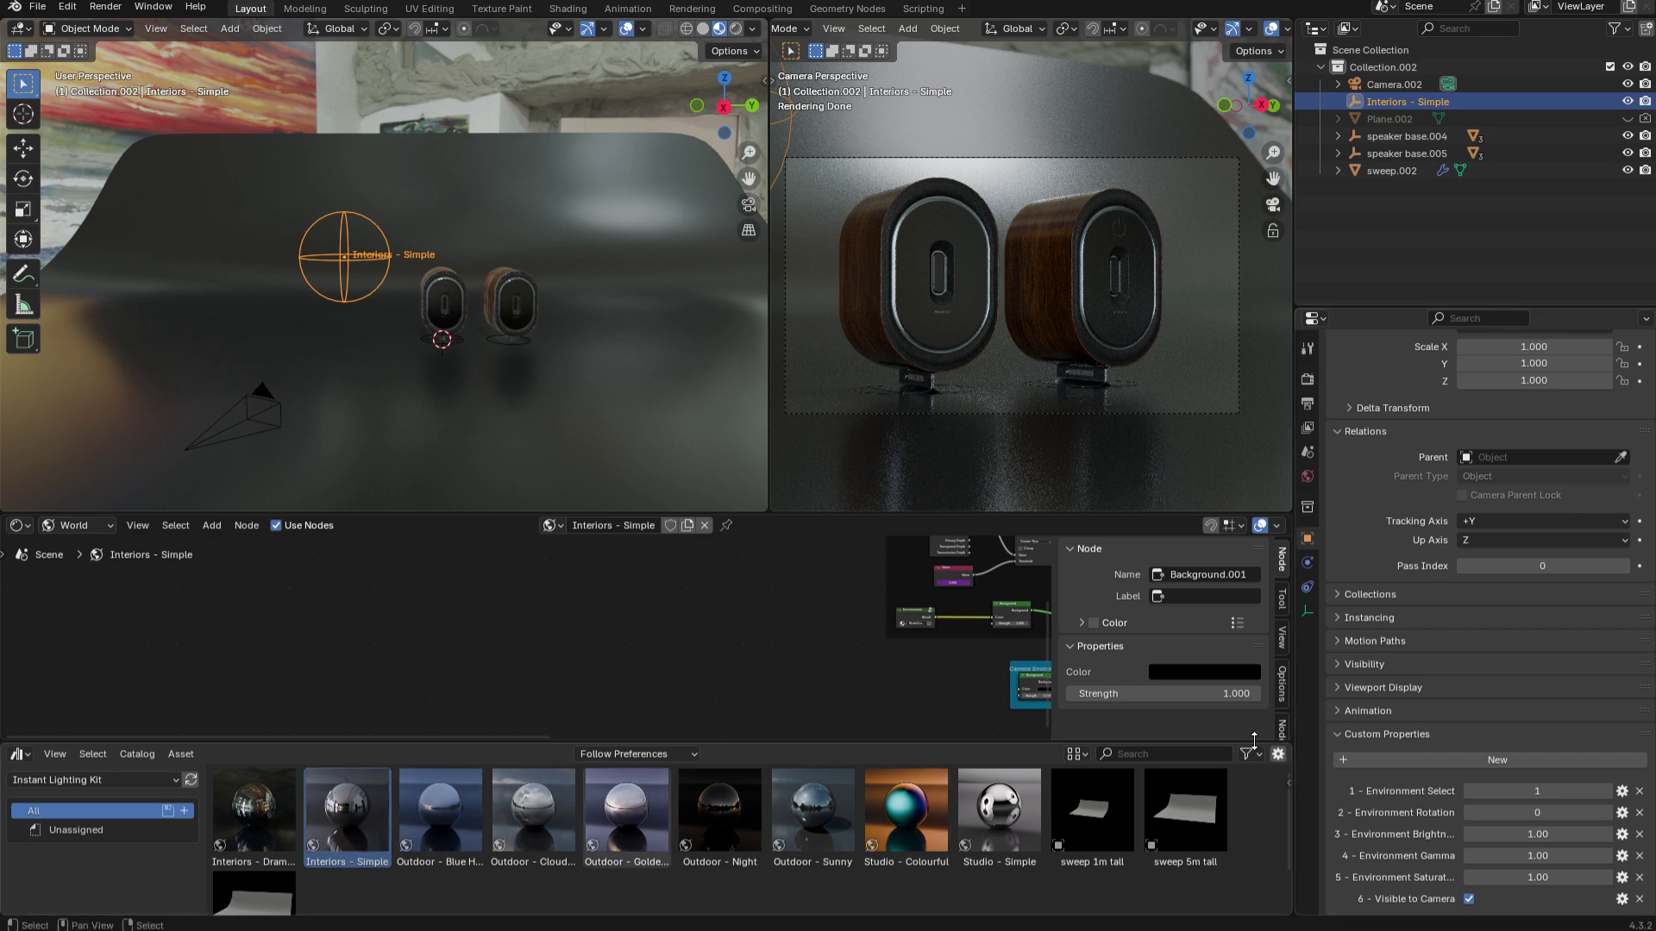
Step through the Interiors - Simple environments up to Environment Select 11.
click(1606, 789)
click(1608, 789)
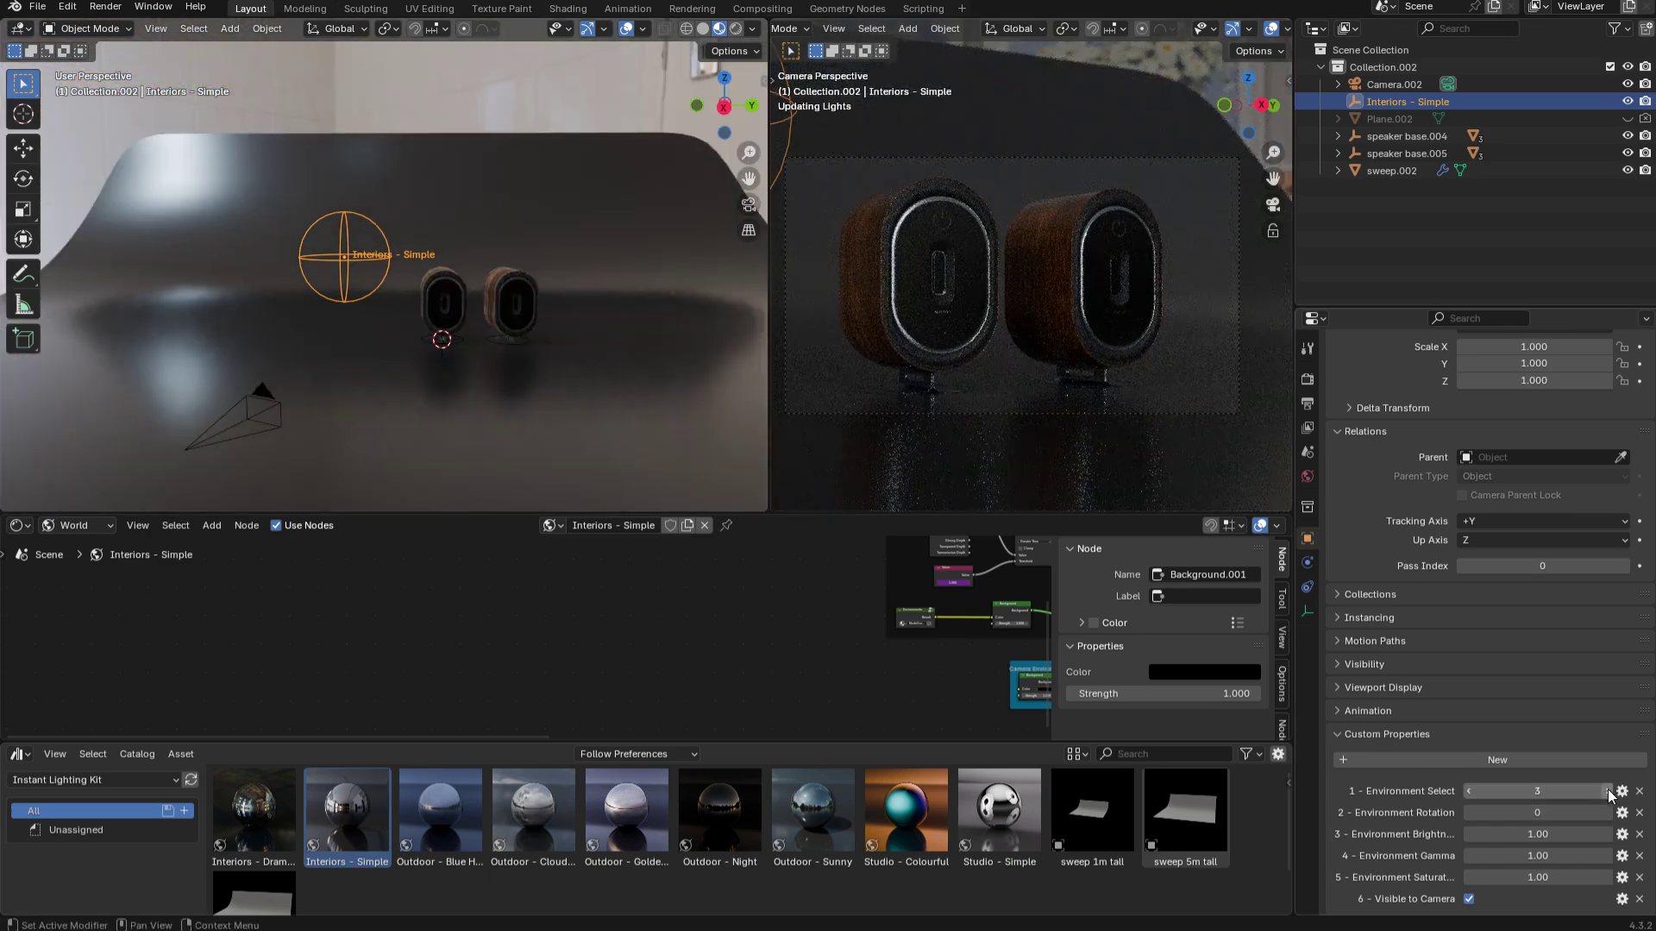
click(1607, 789)
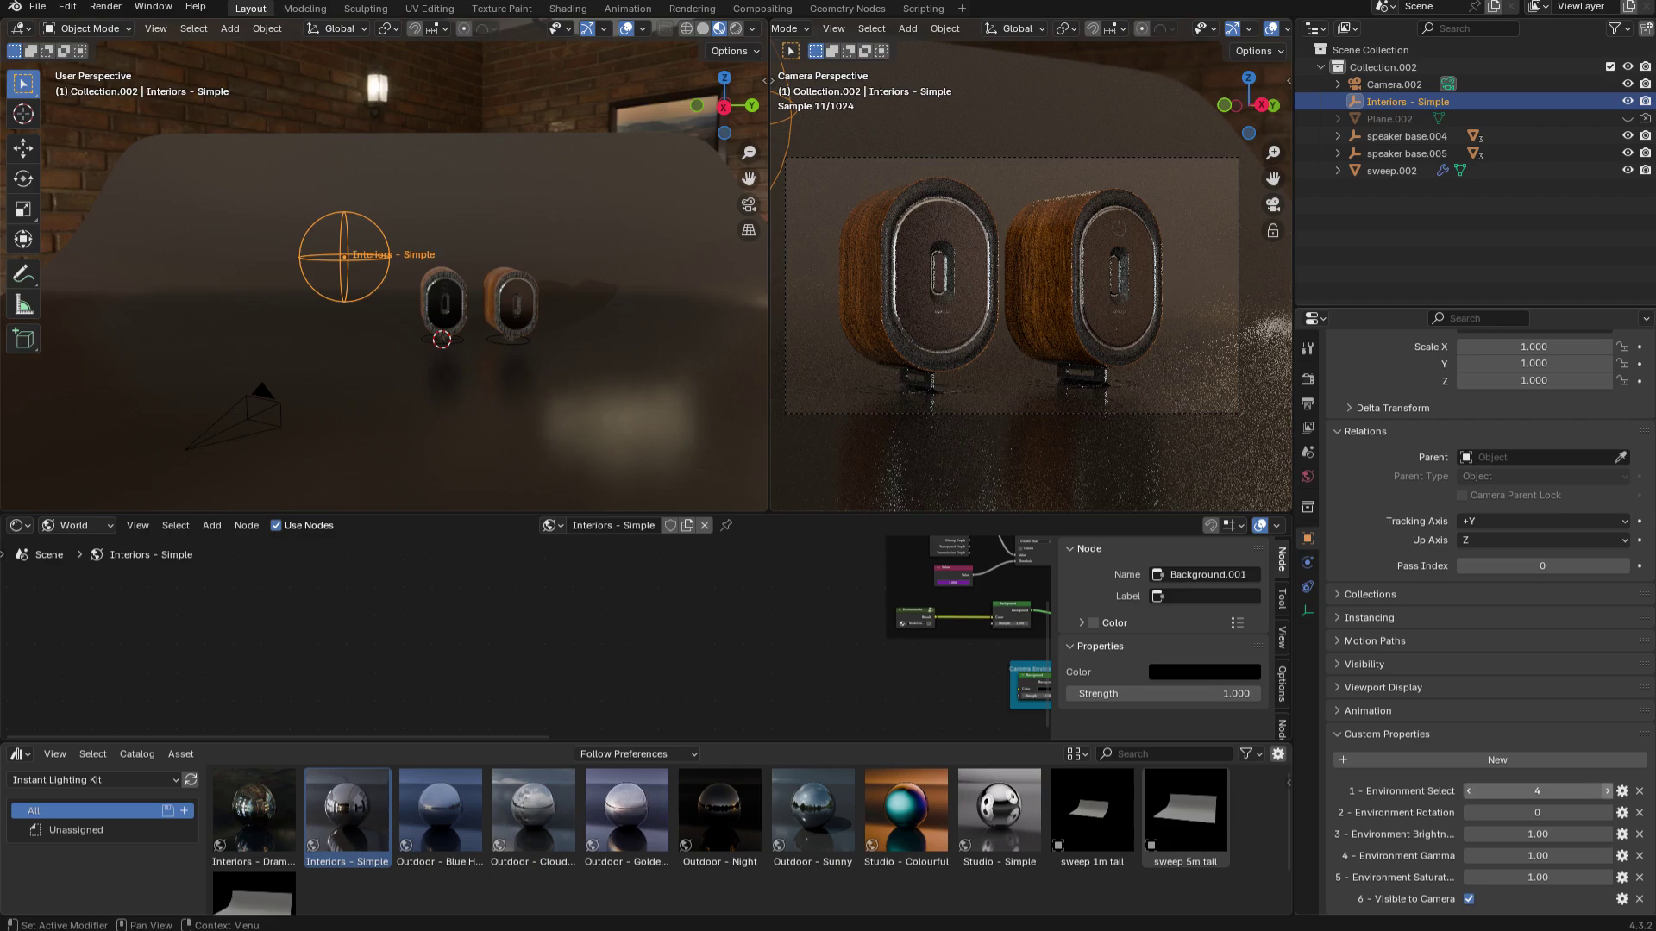
click(1607, 789)
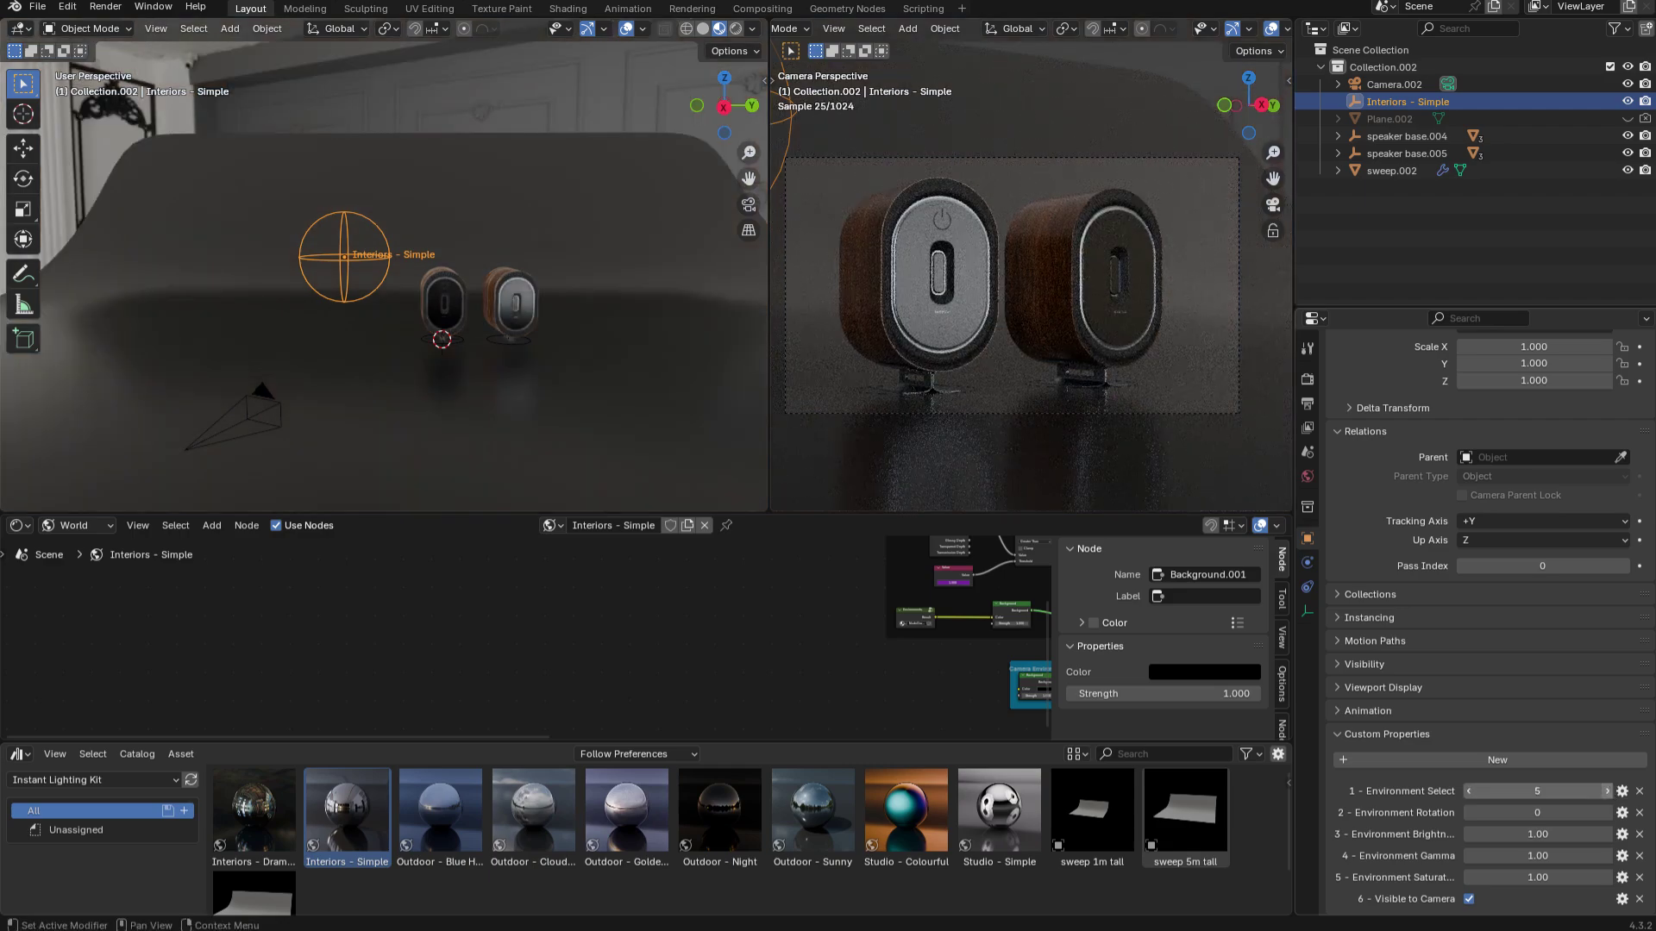
click(1607, 789)
click(1608, 789)
click(1607, 789)
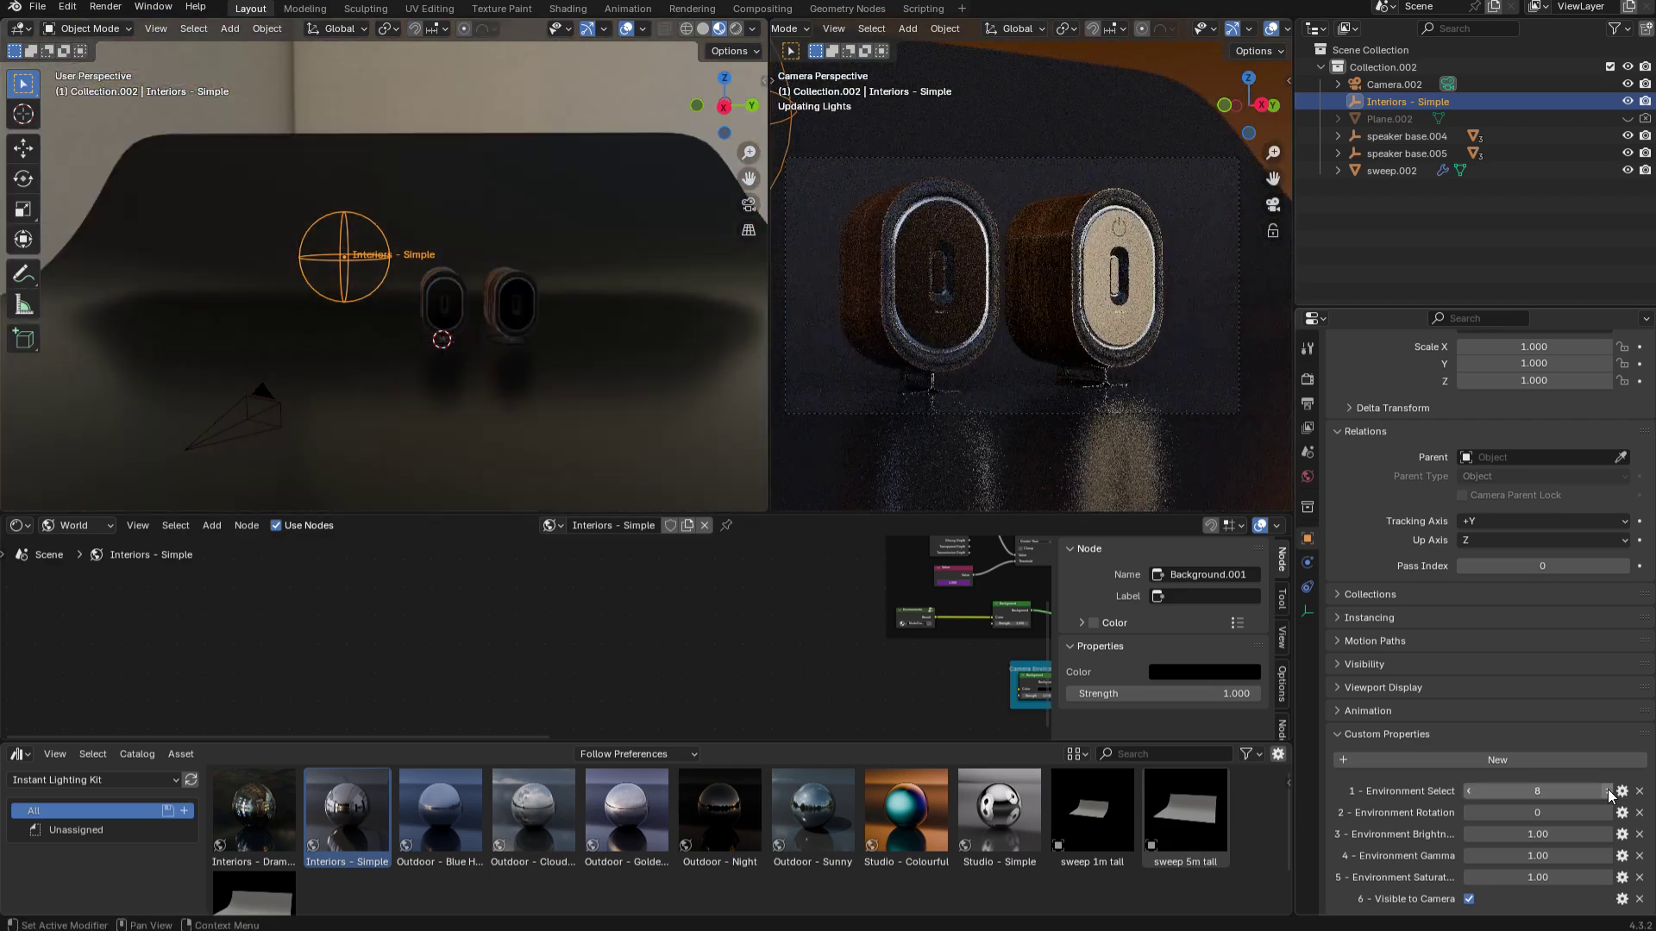
click(1608, 789)
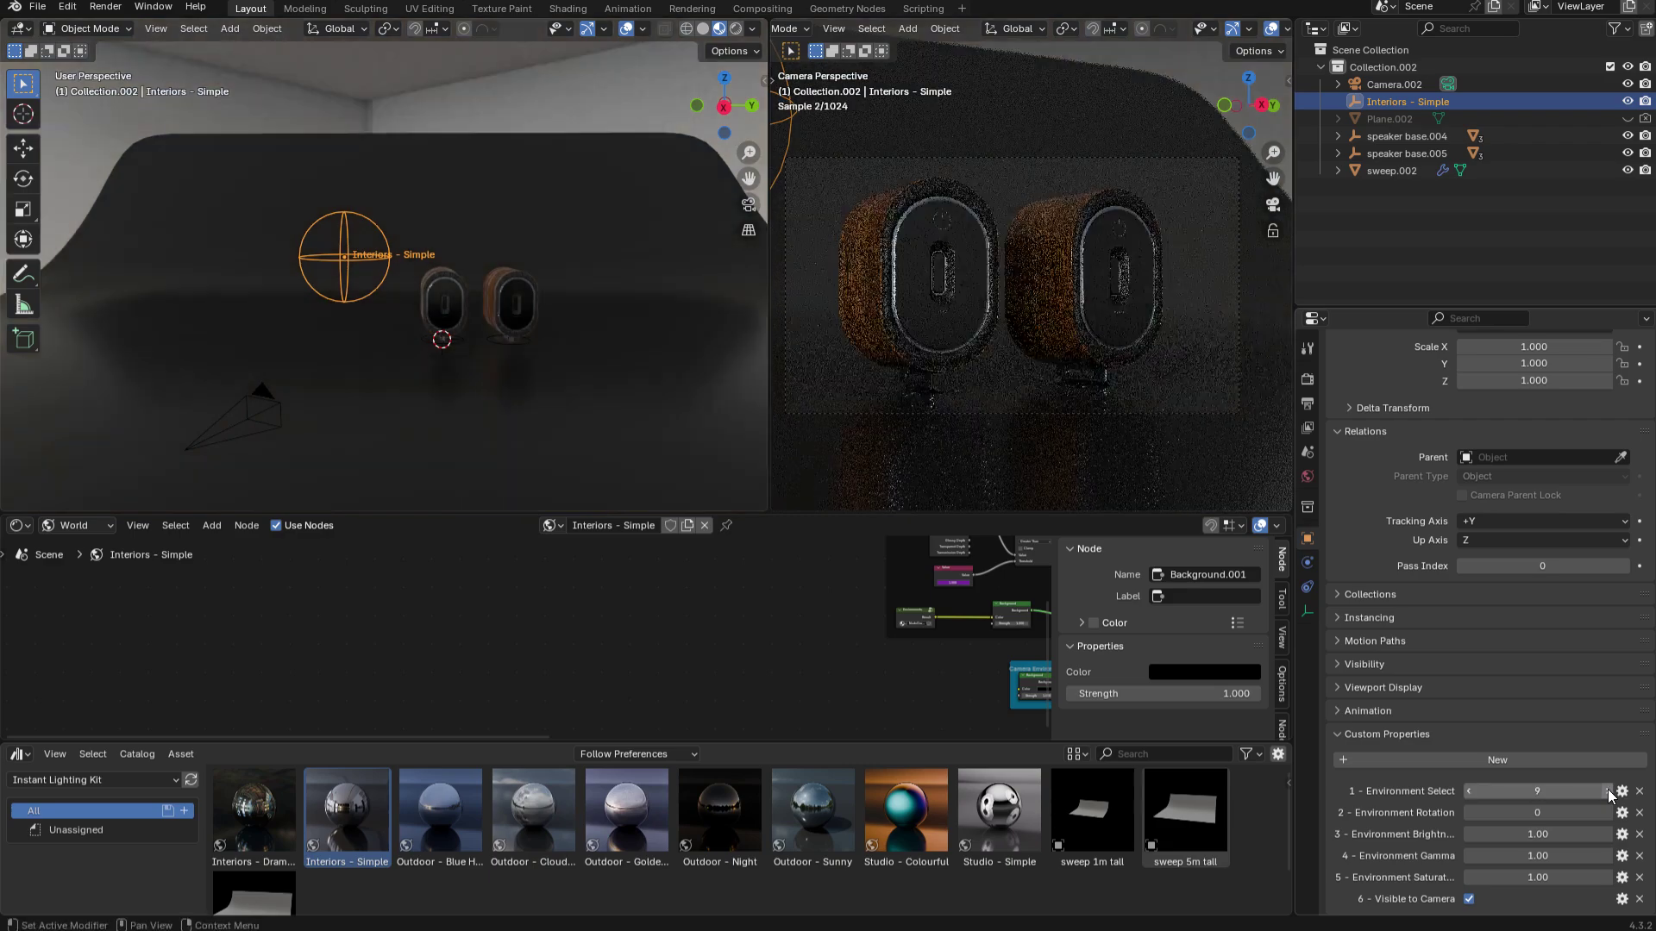
click(1607, 789)
click(1607, 789)
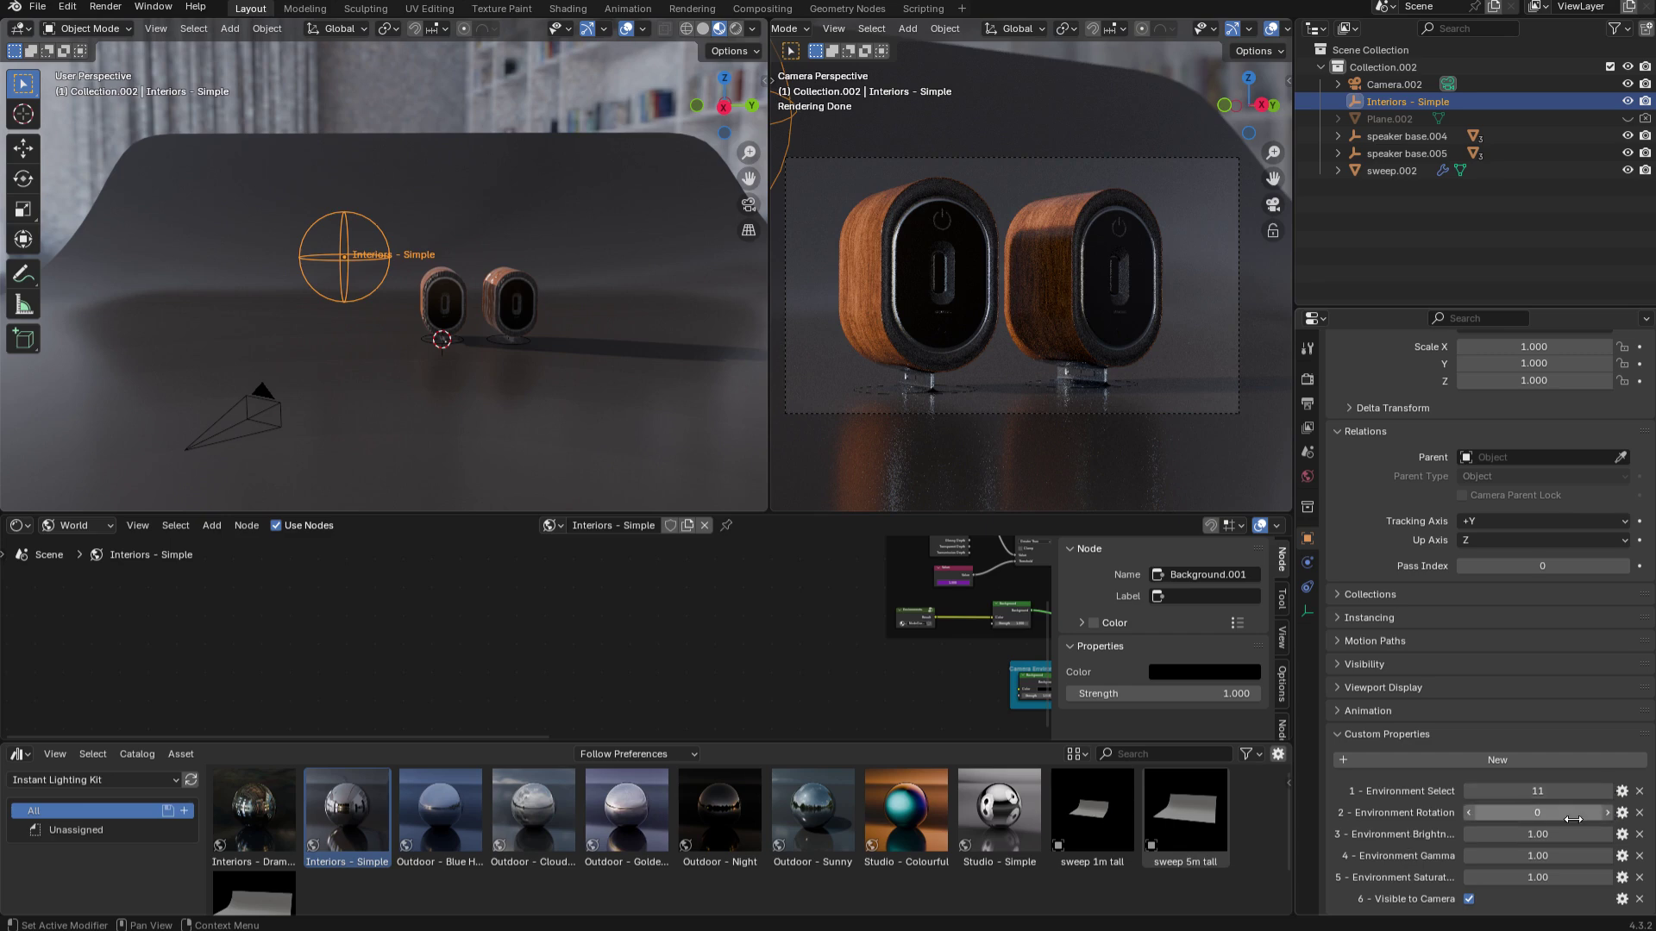
Set the Interiors - Simple Environment Rotation to 204 and widen the camera viewport.
drag(1529, 814, 1651, 814)
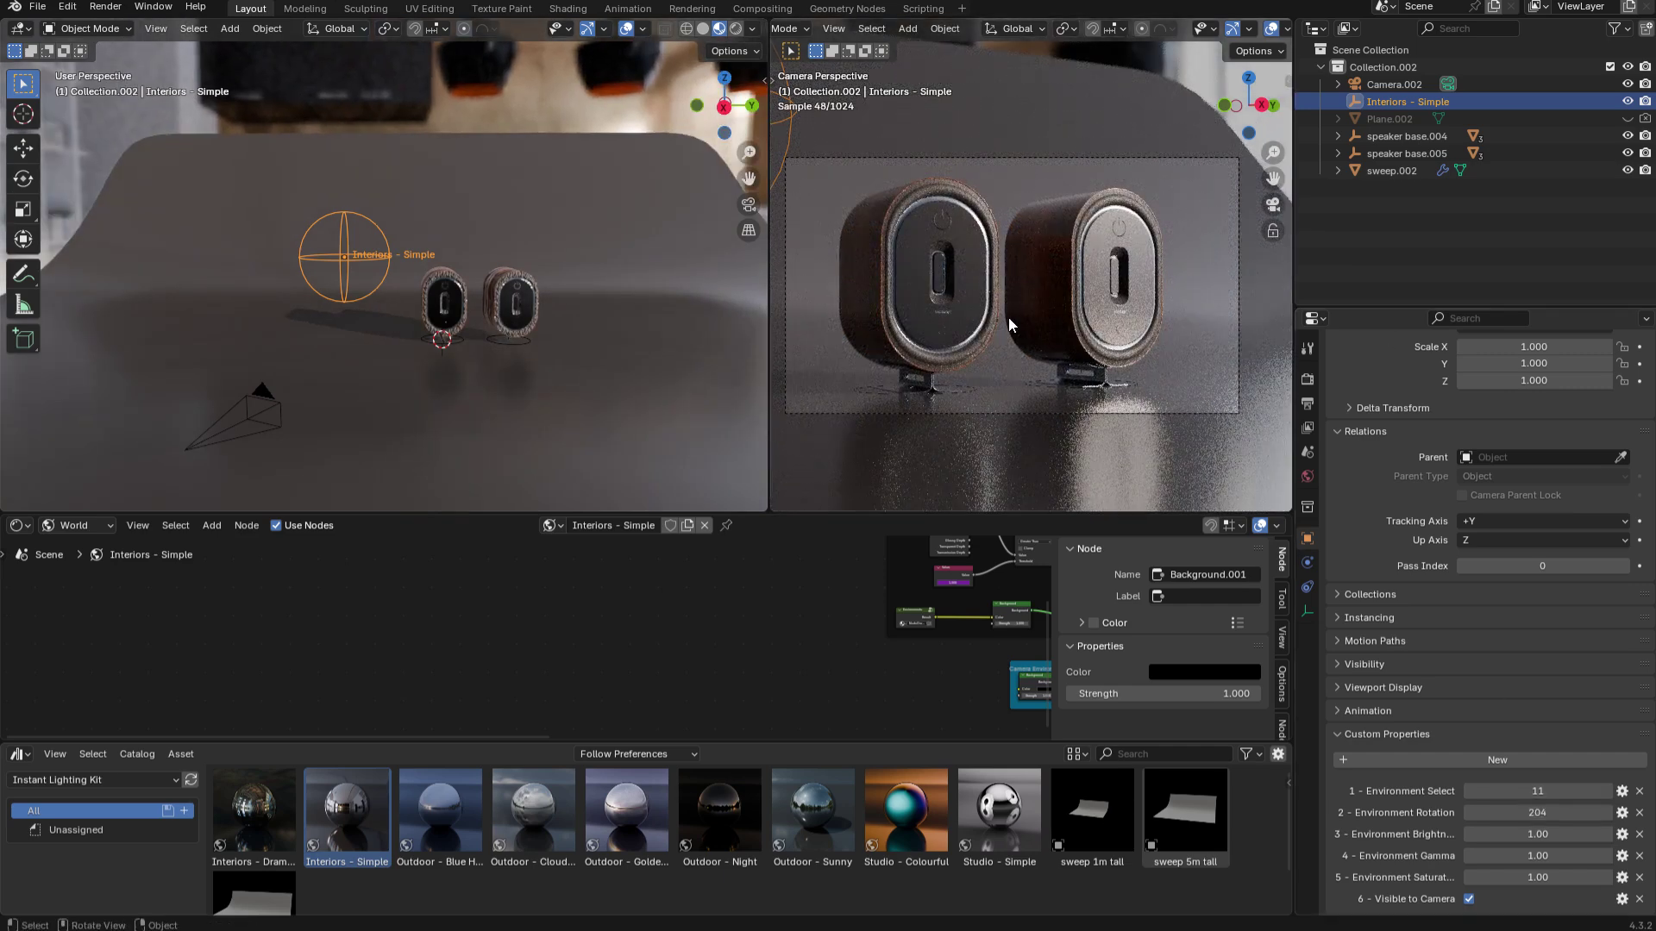
drag(768, 296, 559, 296)
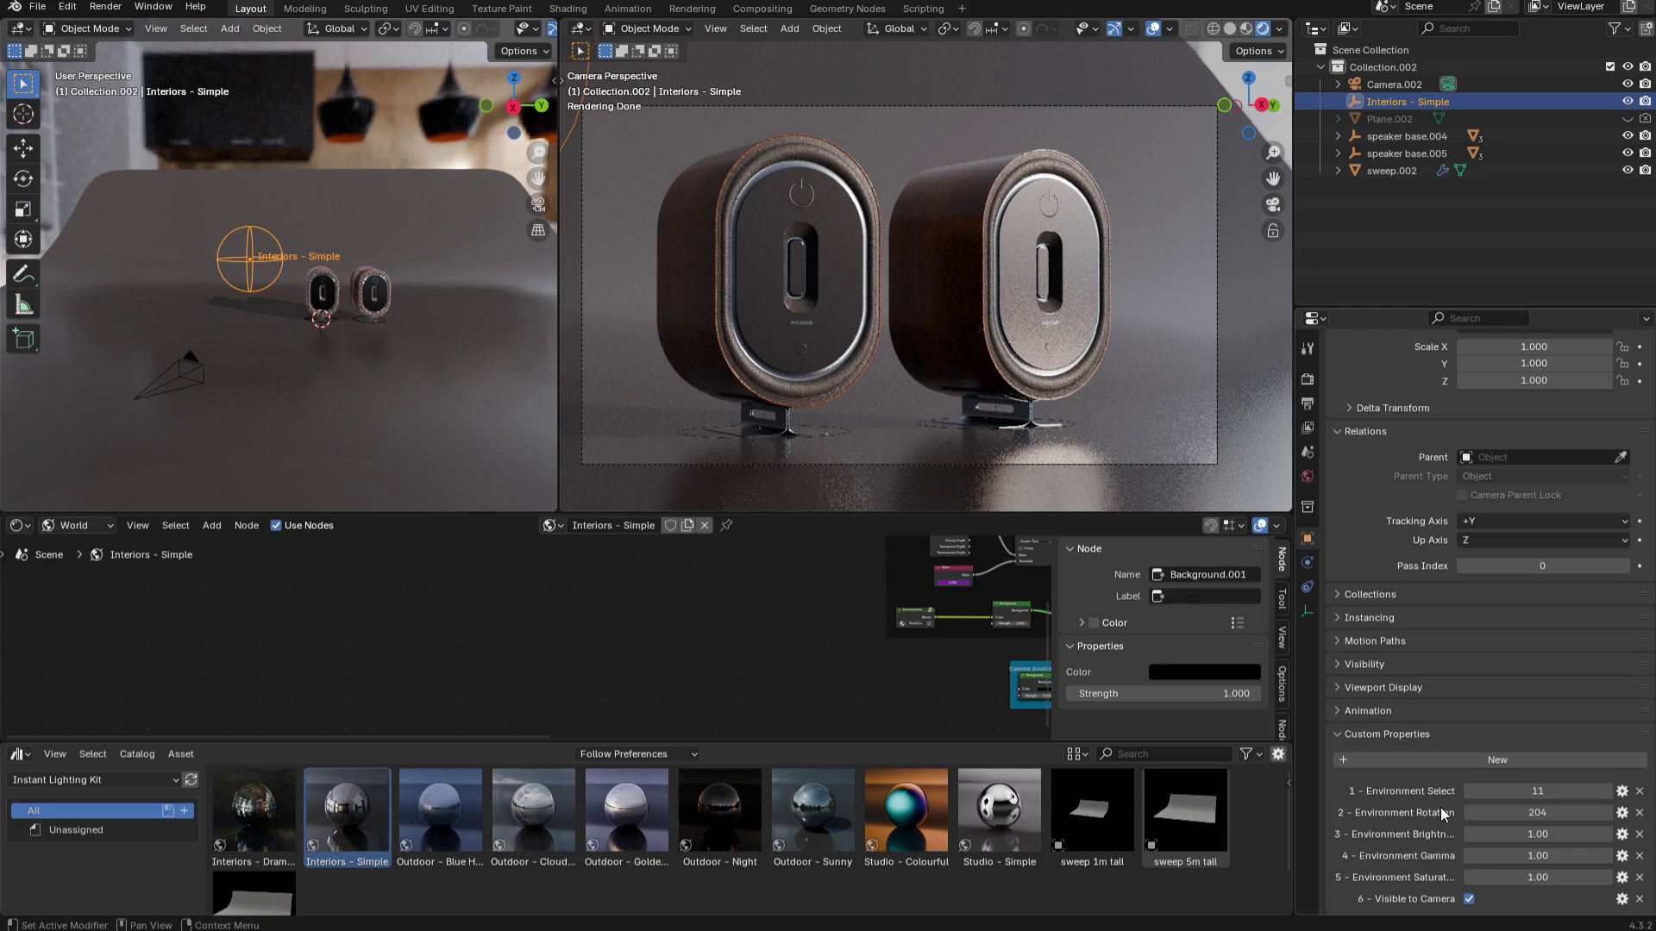
Turn Visible to Camera off for the Interiors - Simple environment and back on again.
drag(1518, 833, 1522, 877)
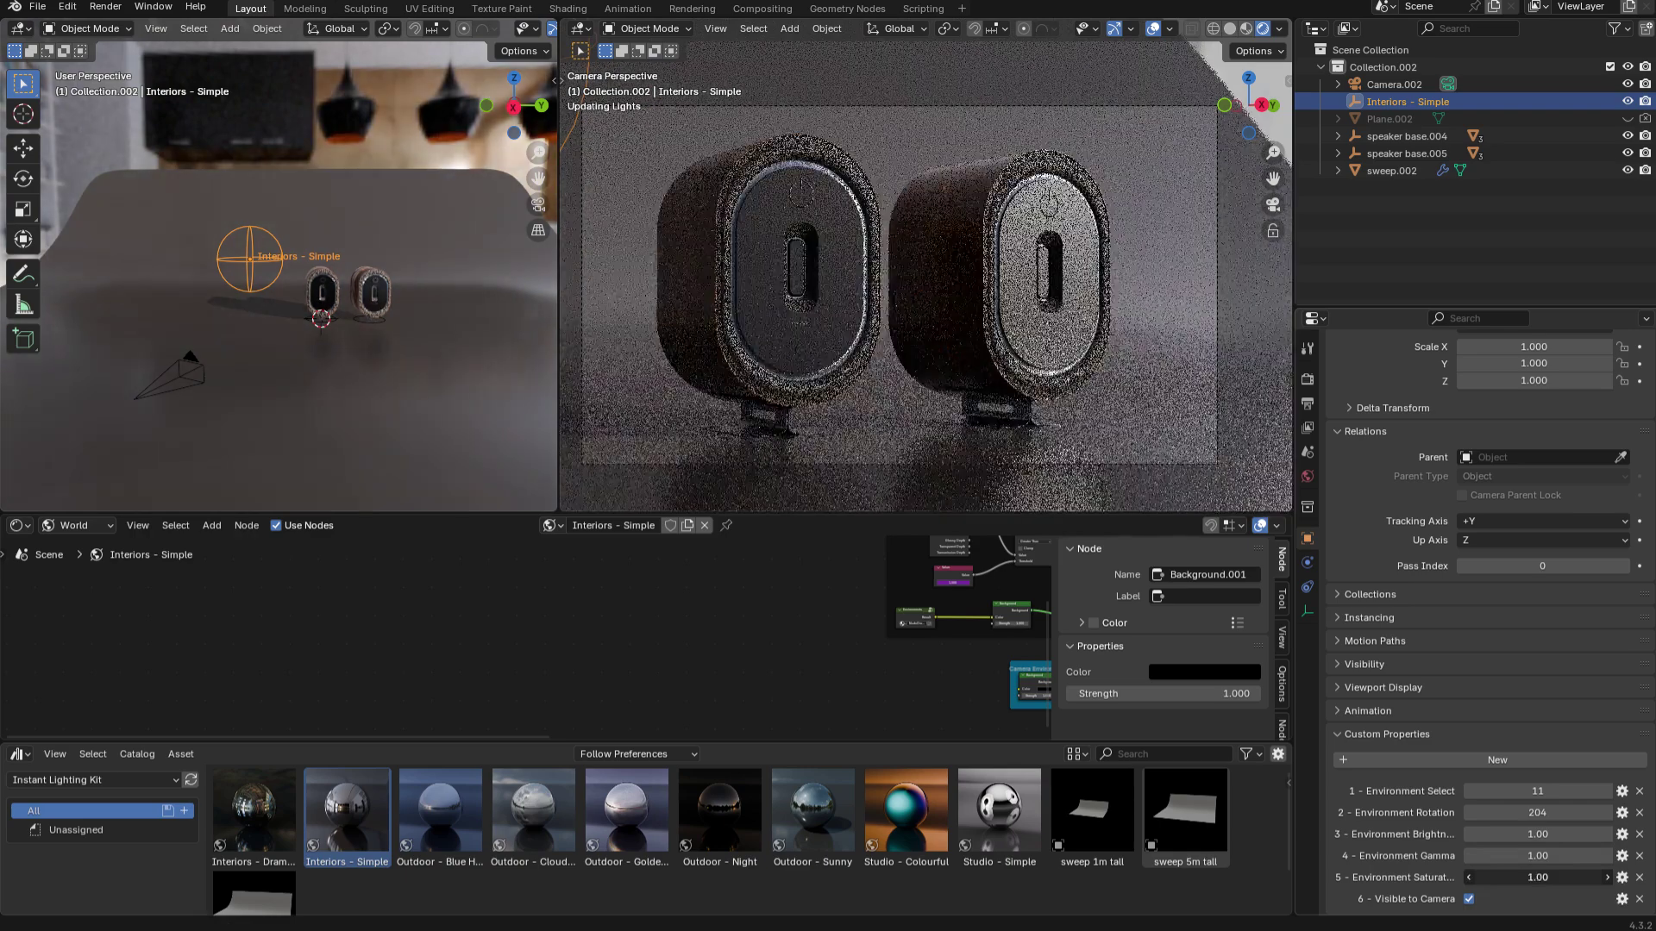
click(1469, 899)
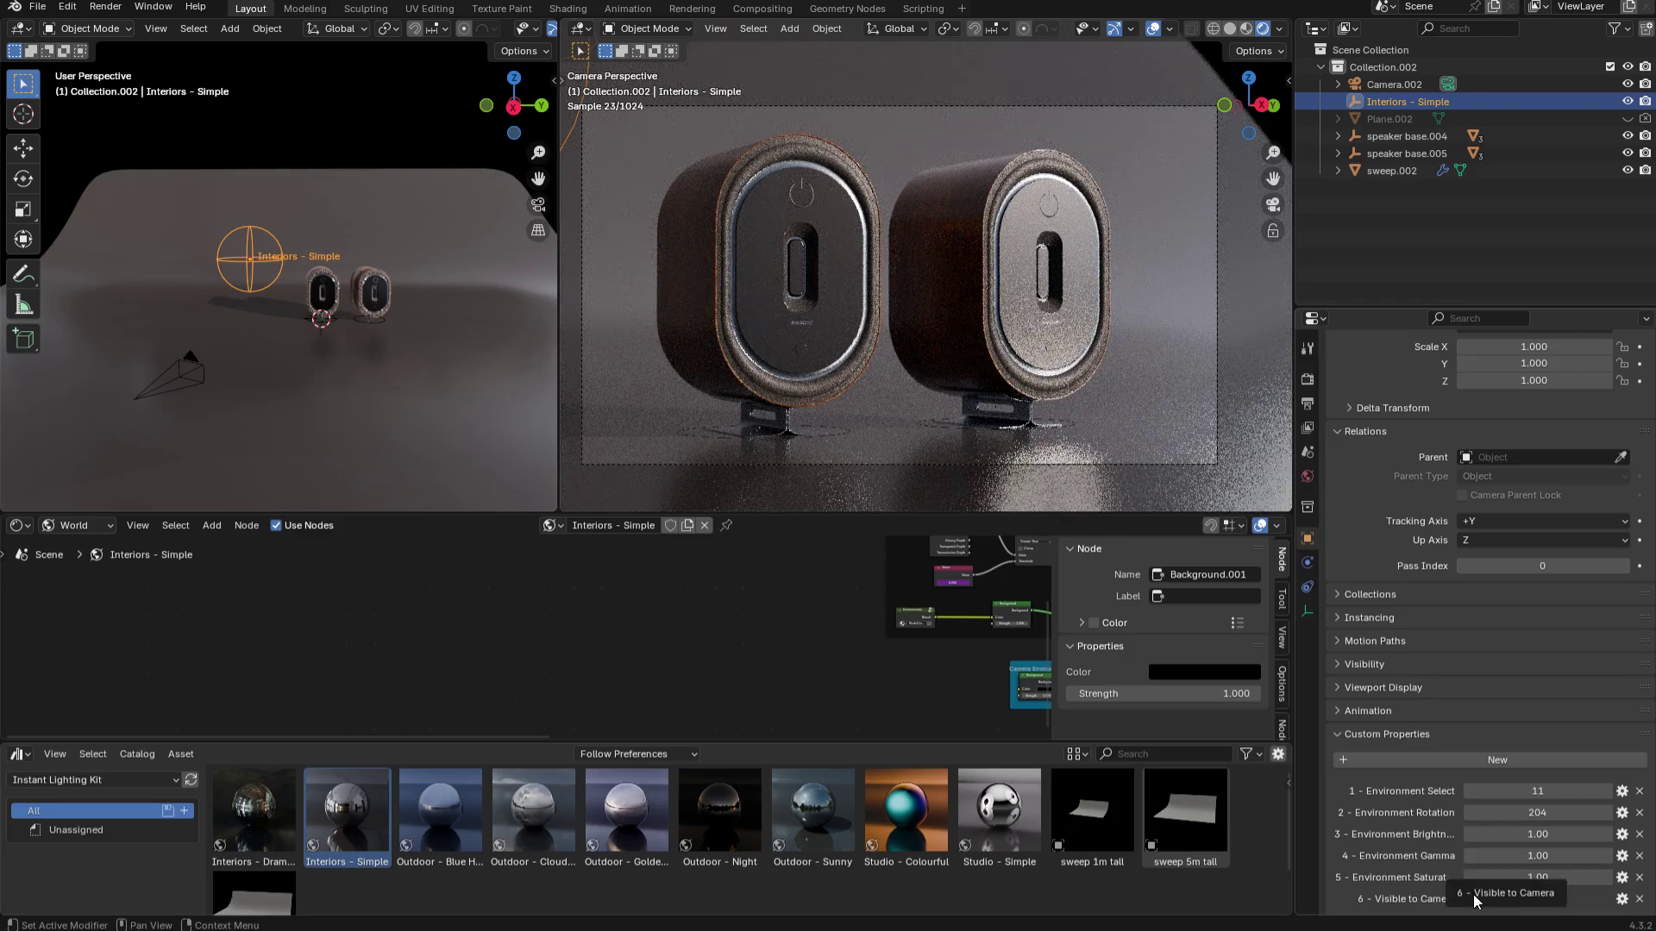
click(1472, 897)
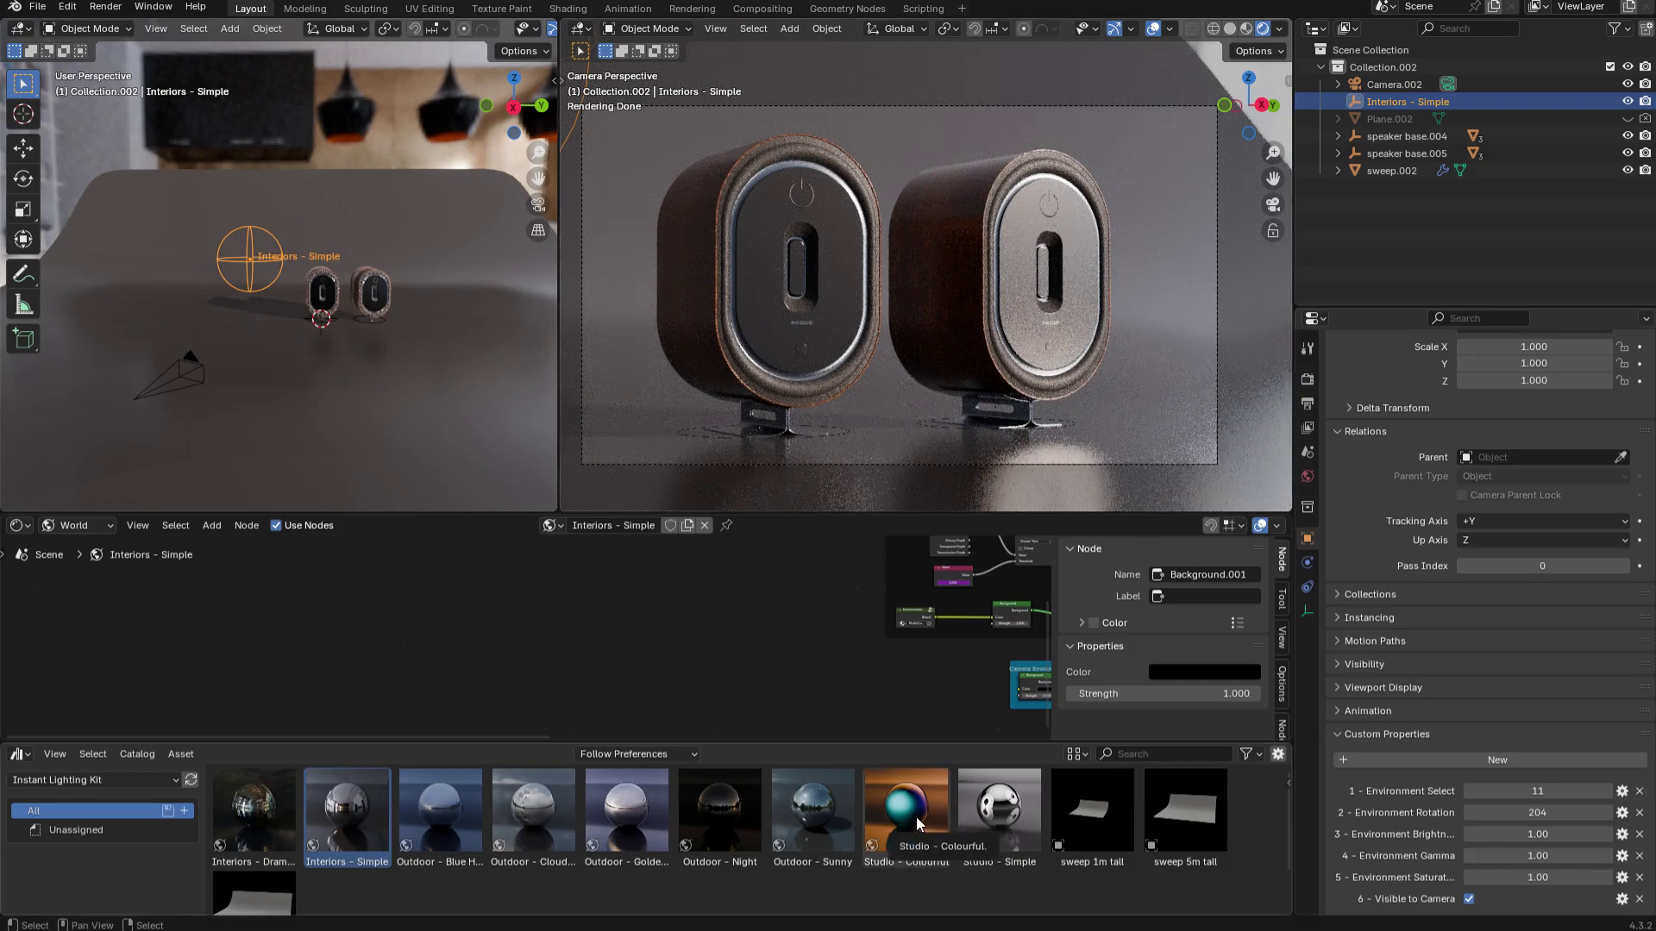
Apply the Studio - Colourful world from the asset library to the scene and select its control empty.
drag(913, 821, 695, 604)
drag(529, 440, 426, 408)
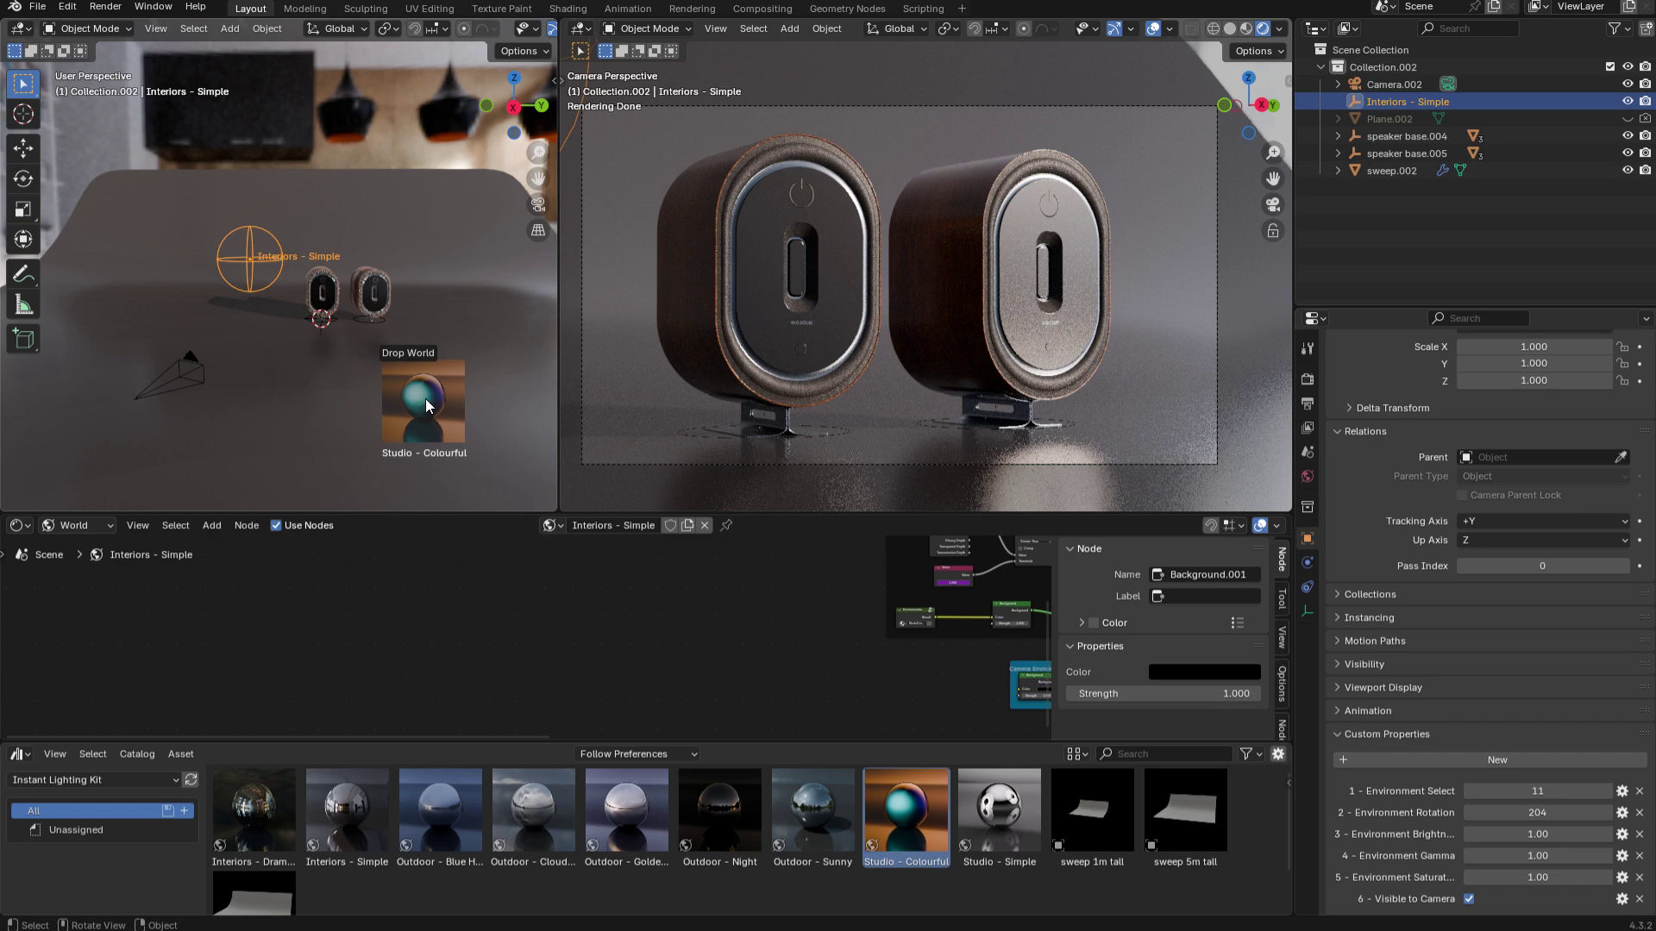
drag(426, 400, 426, 400)
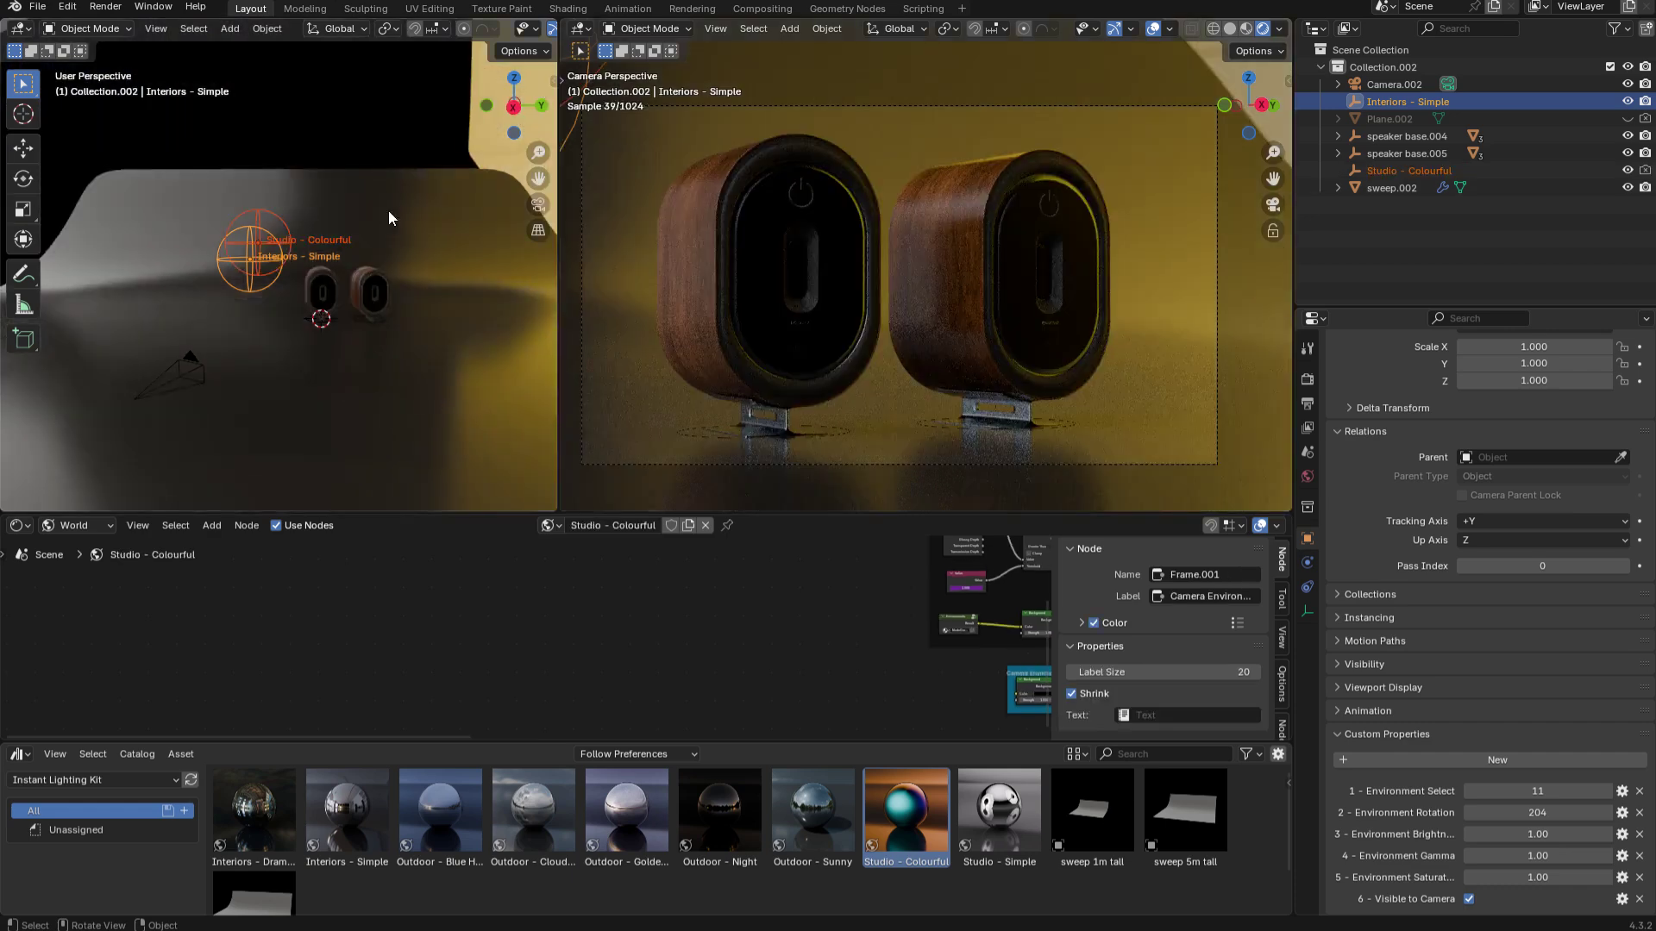
click(287, 224)
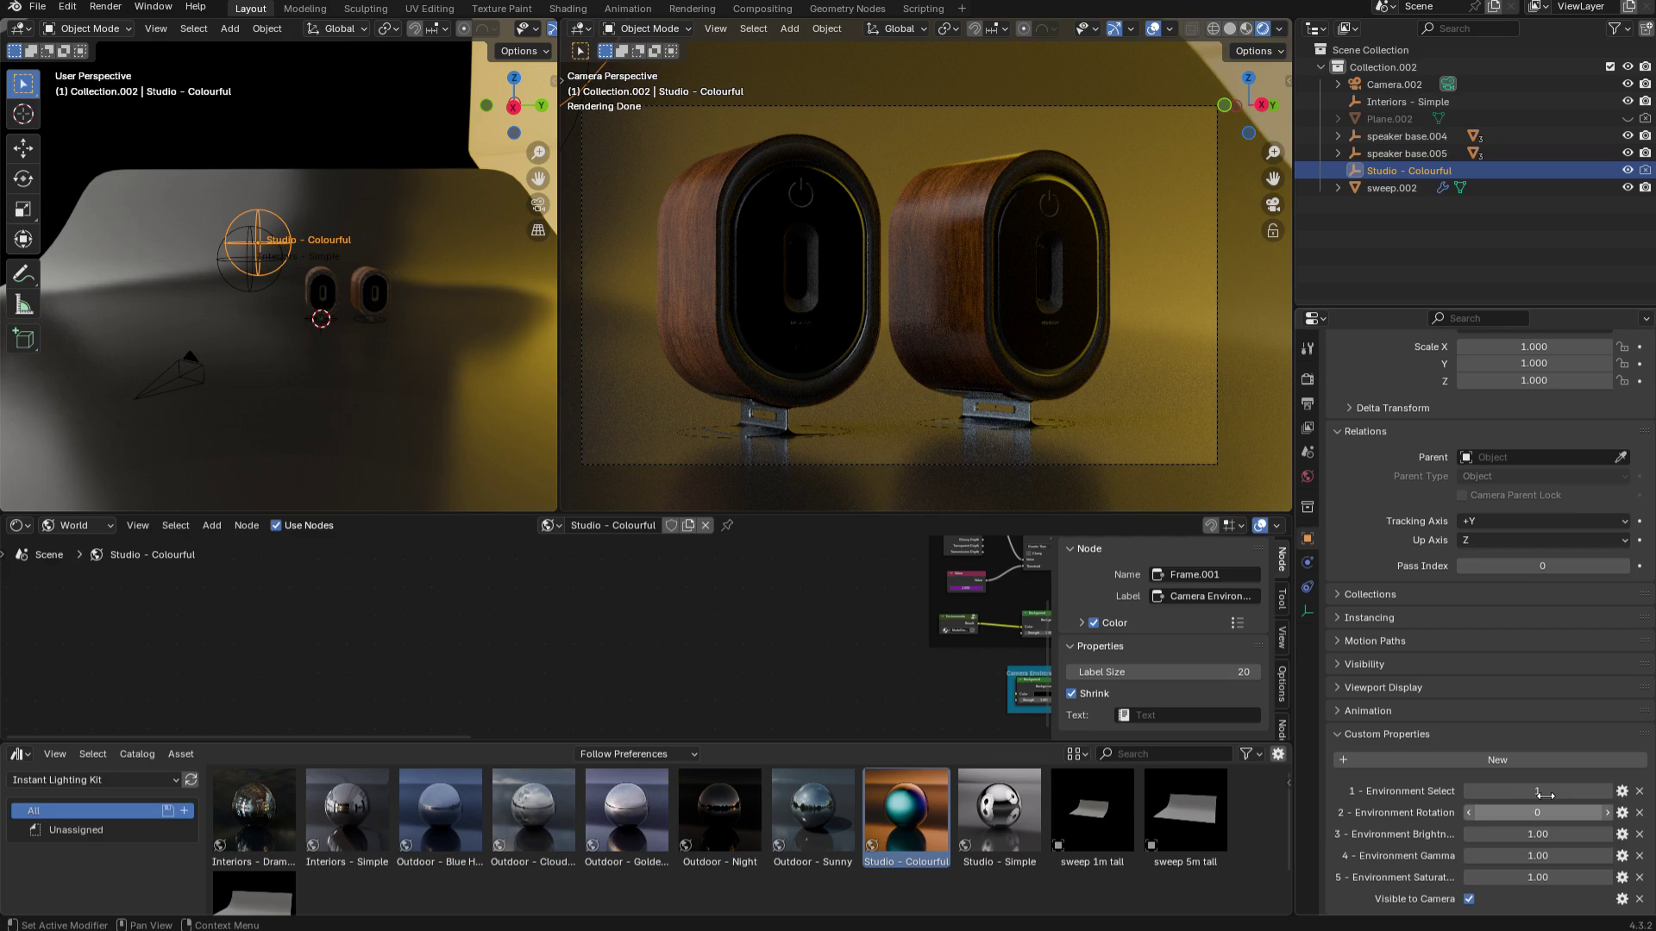
Set the Studio - Colourful empty's Environment Select to 5 and Environment Rotation to 29.
drag(1540, 812, 1591, 806)
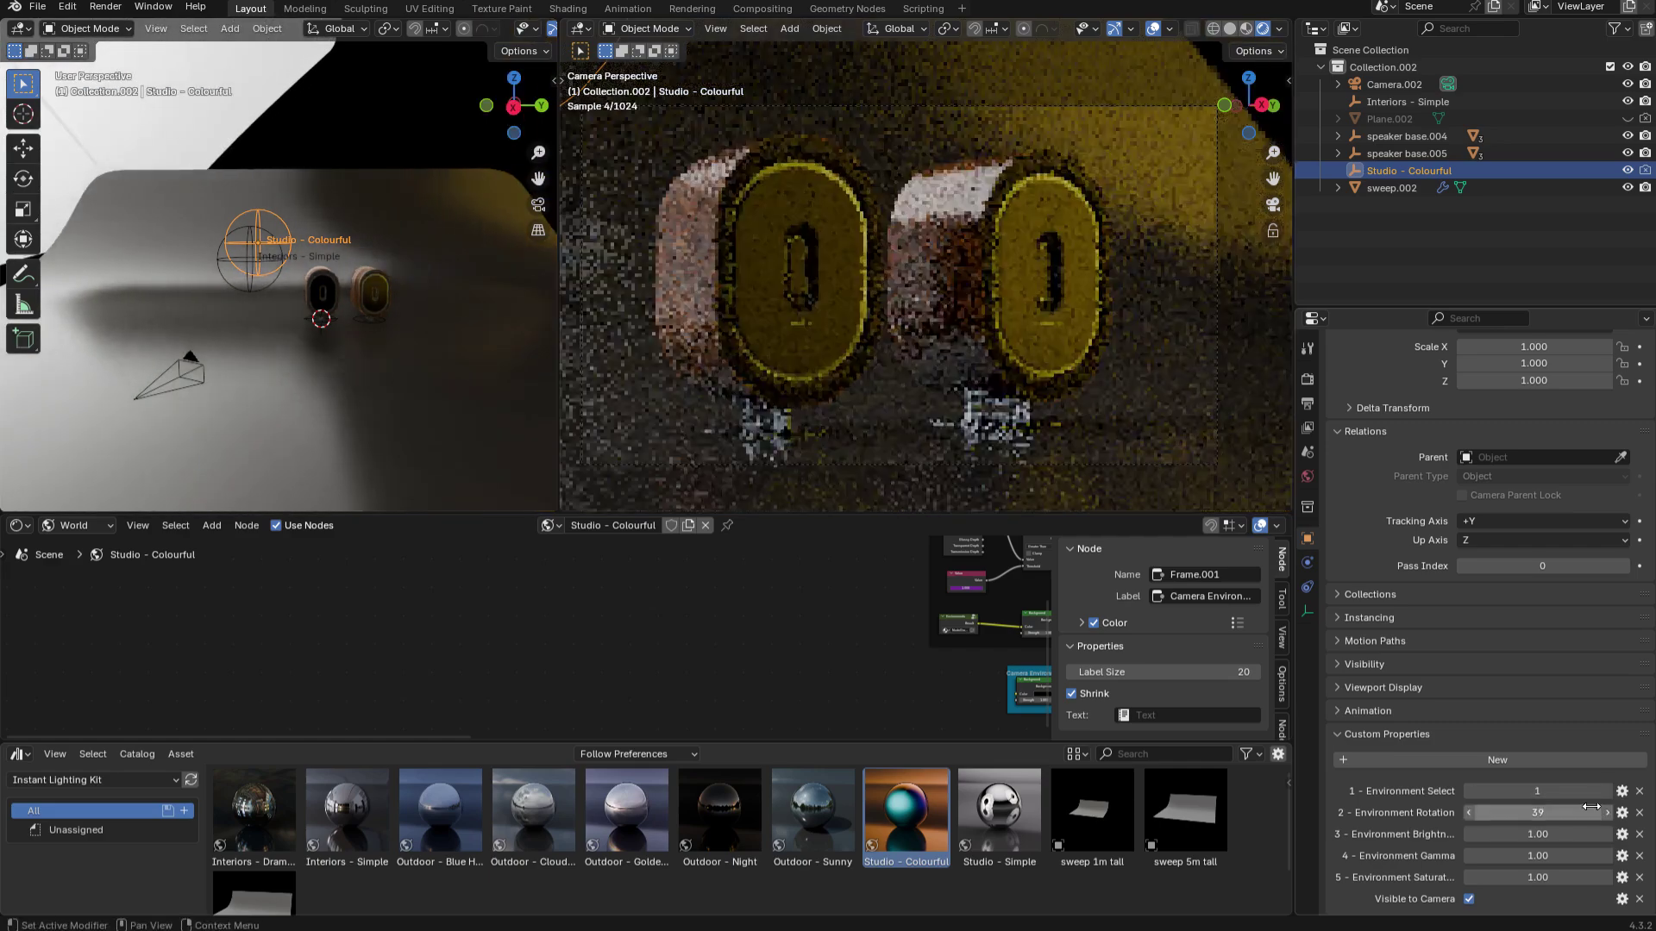
ctrl+scroll(1591, 804, up, 3)
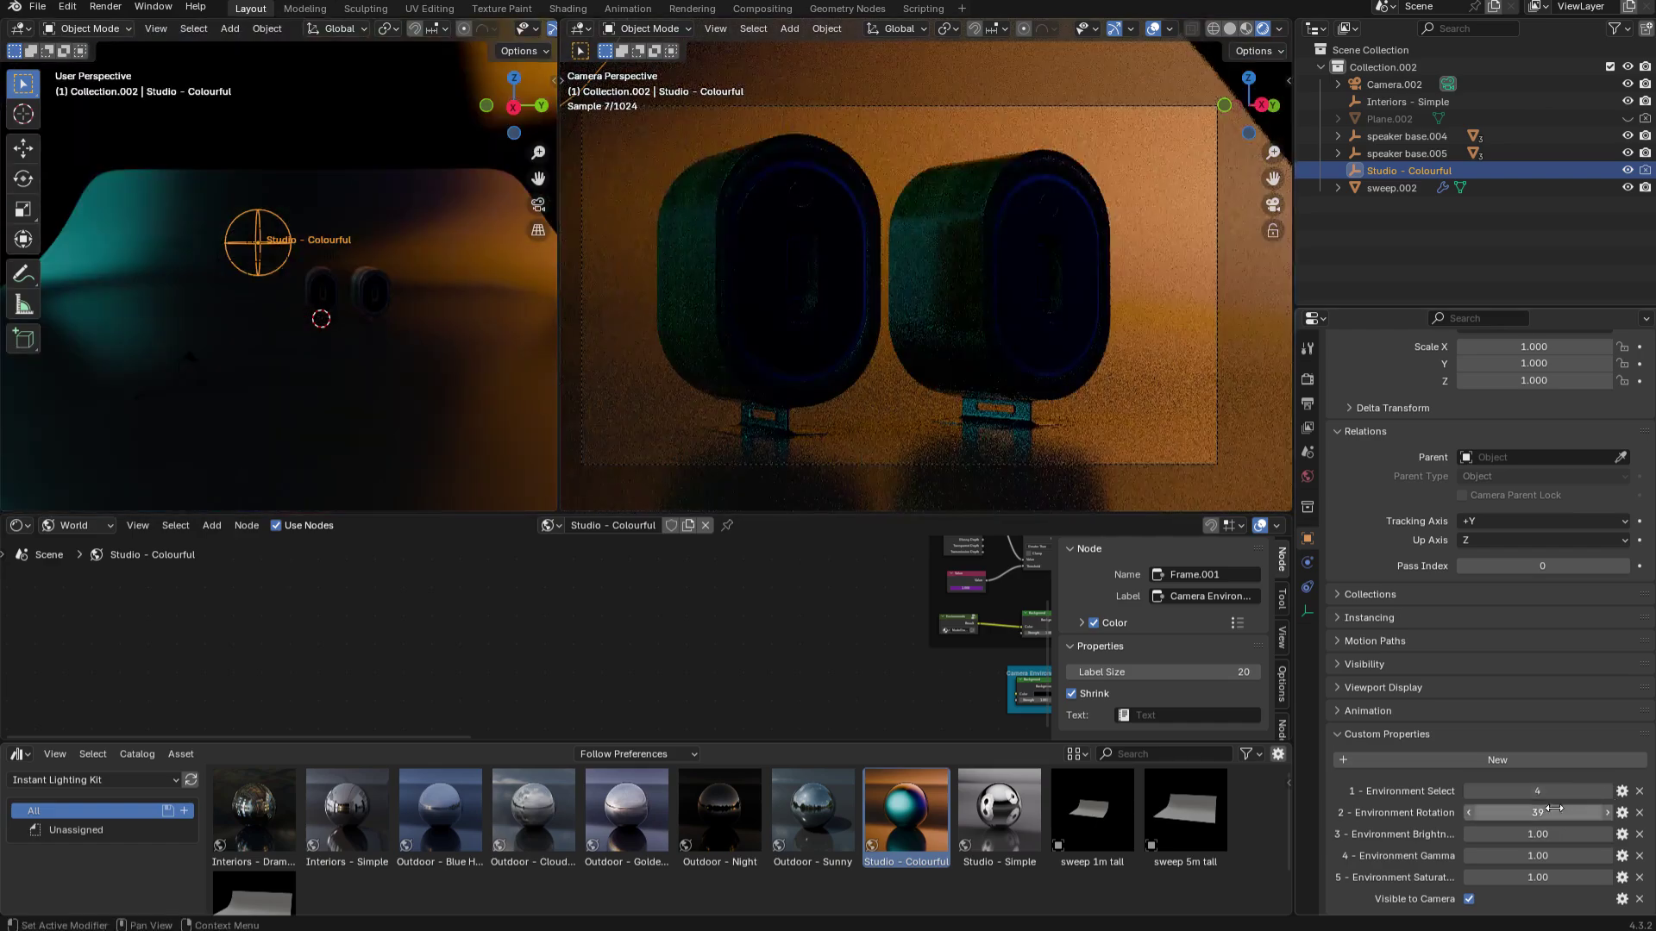
key(BackSpace)
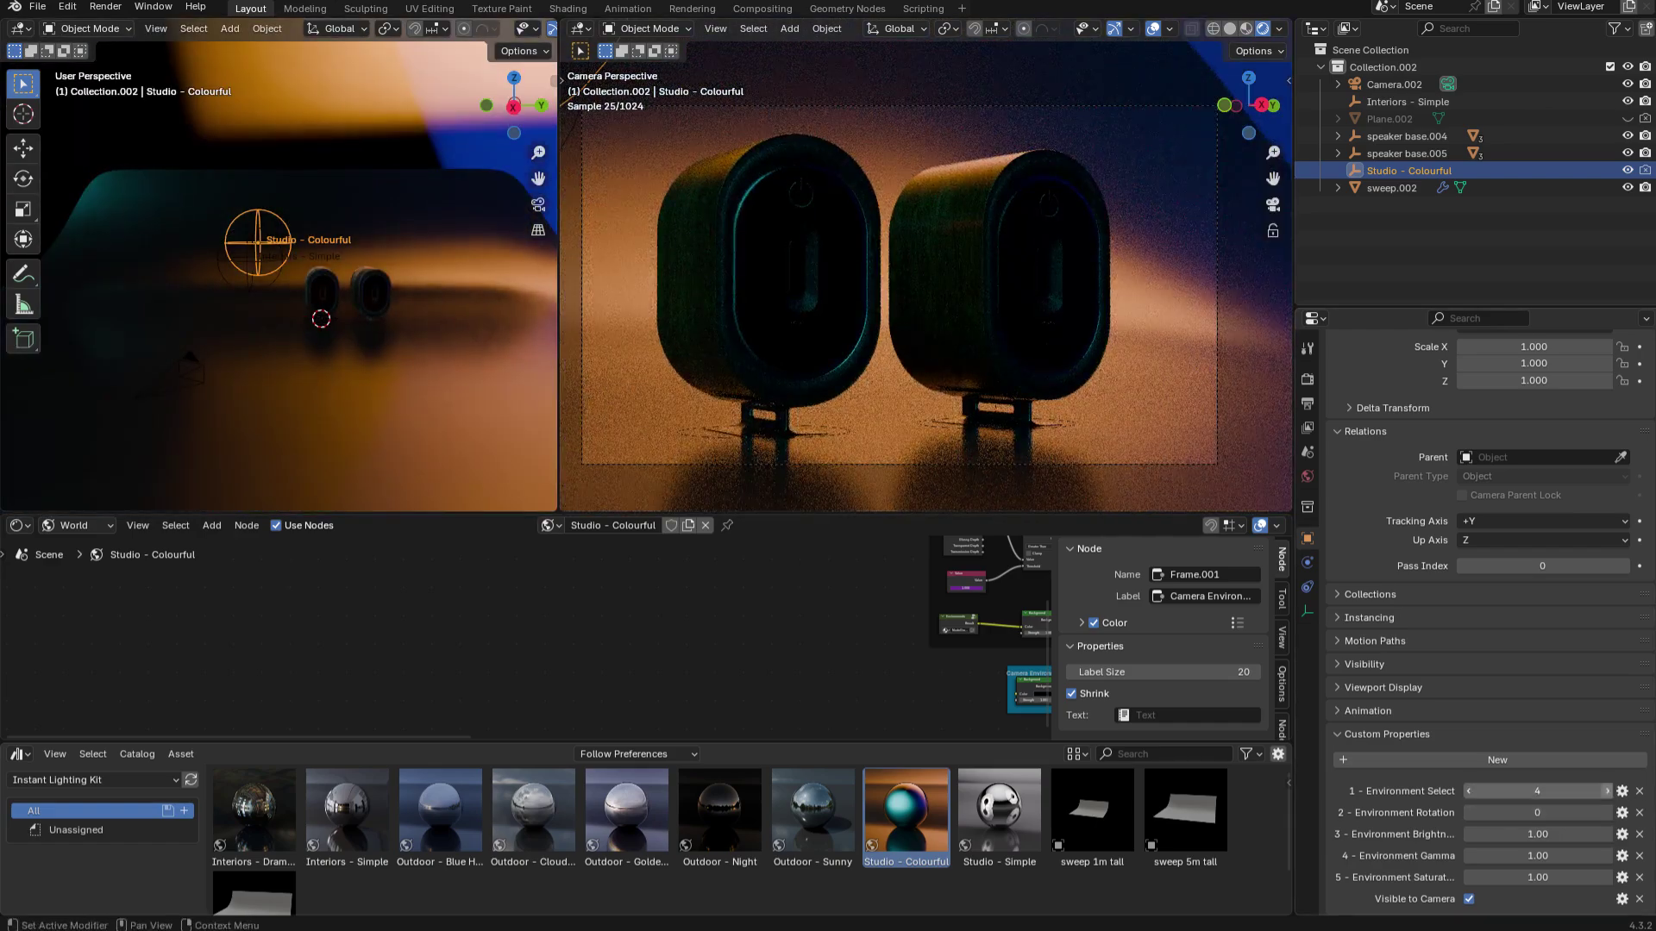
ctrl+scroll(1536, 791, up, 1)
mouse_move(1544, 812)
mouse_down()
mouse_move(1578, 813)
mouse_move(1517, 812)
mouse_up()
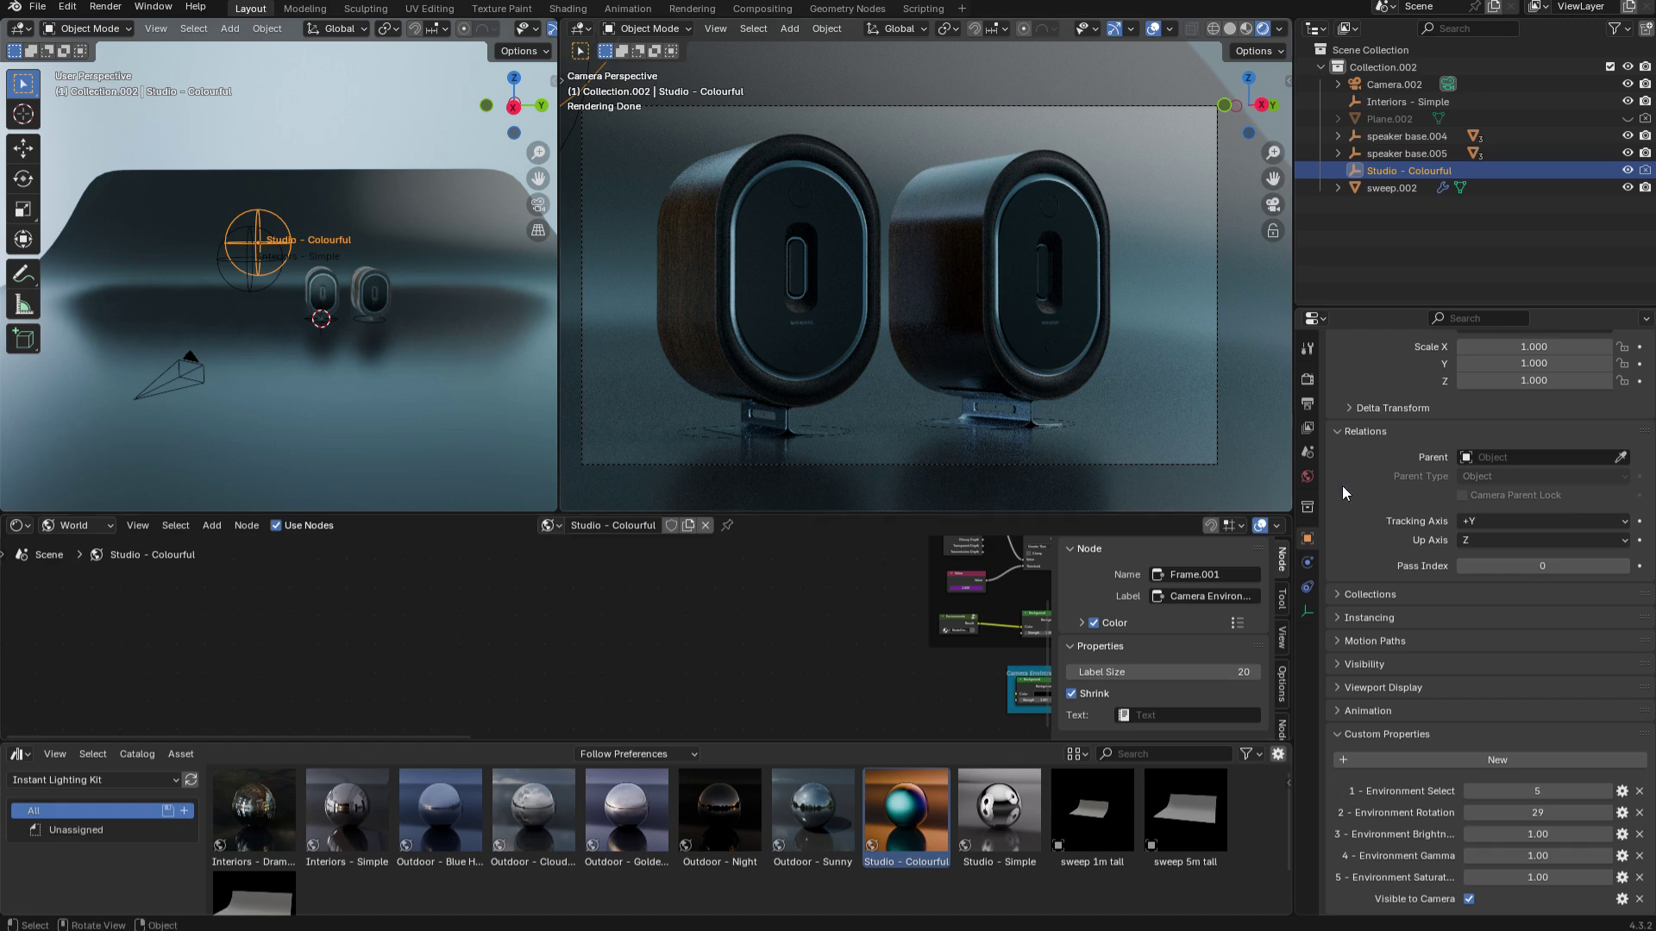
Switch the scene's world back to Interiors - Simple in the world properties.
click(1308, 474)
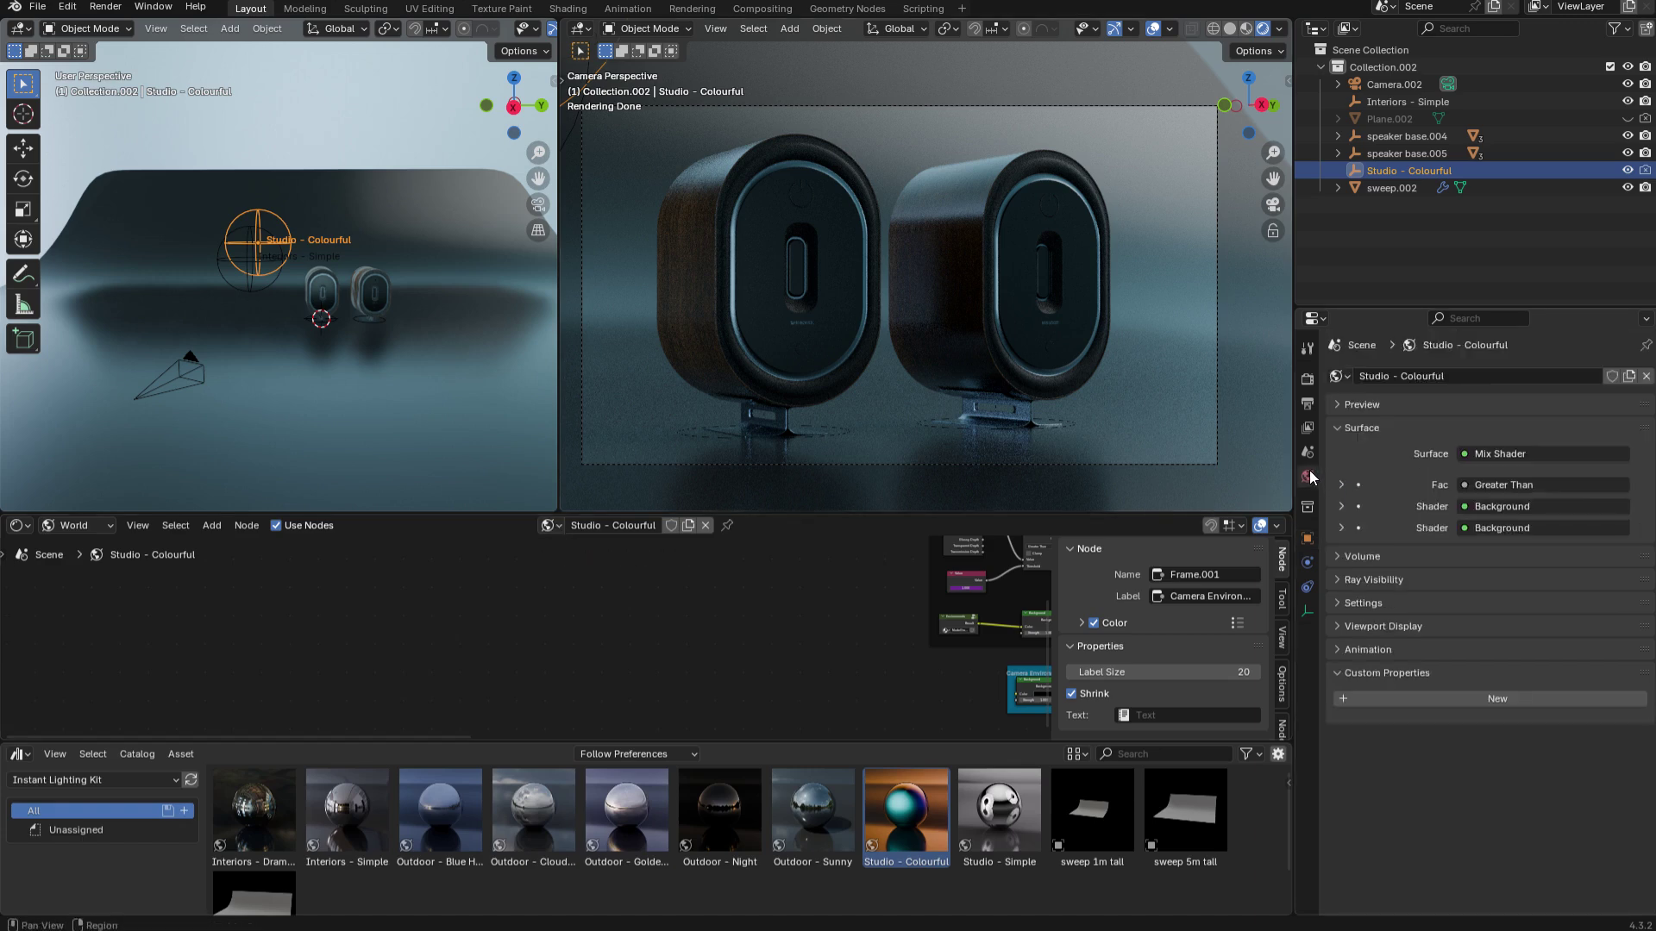
click(1338, 376)
click(1385, 402)
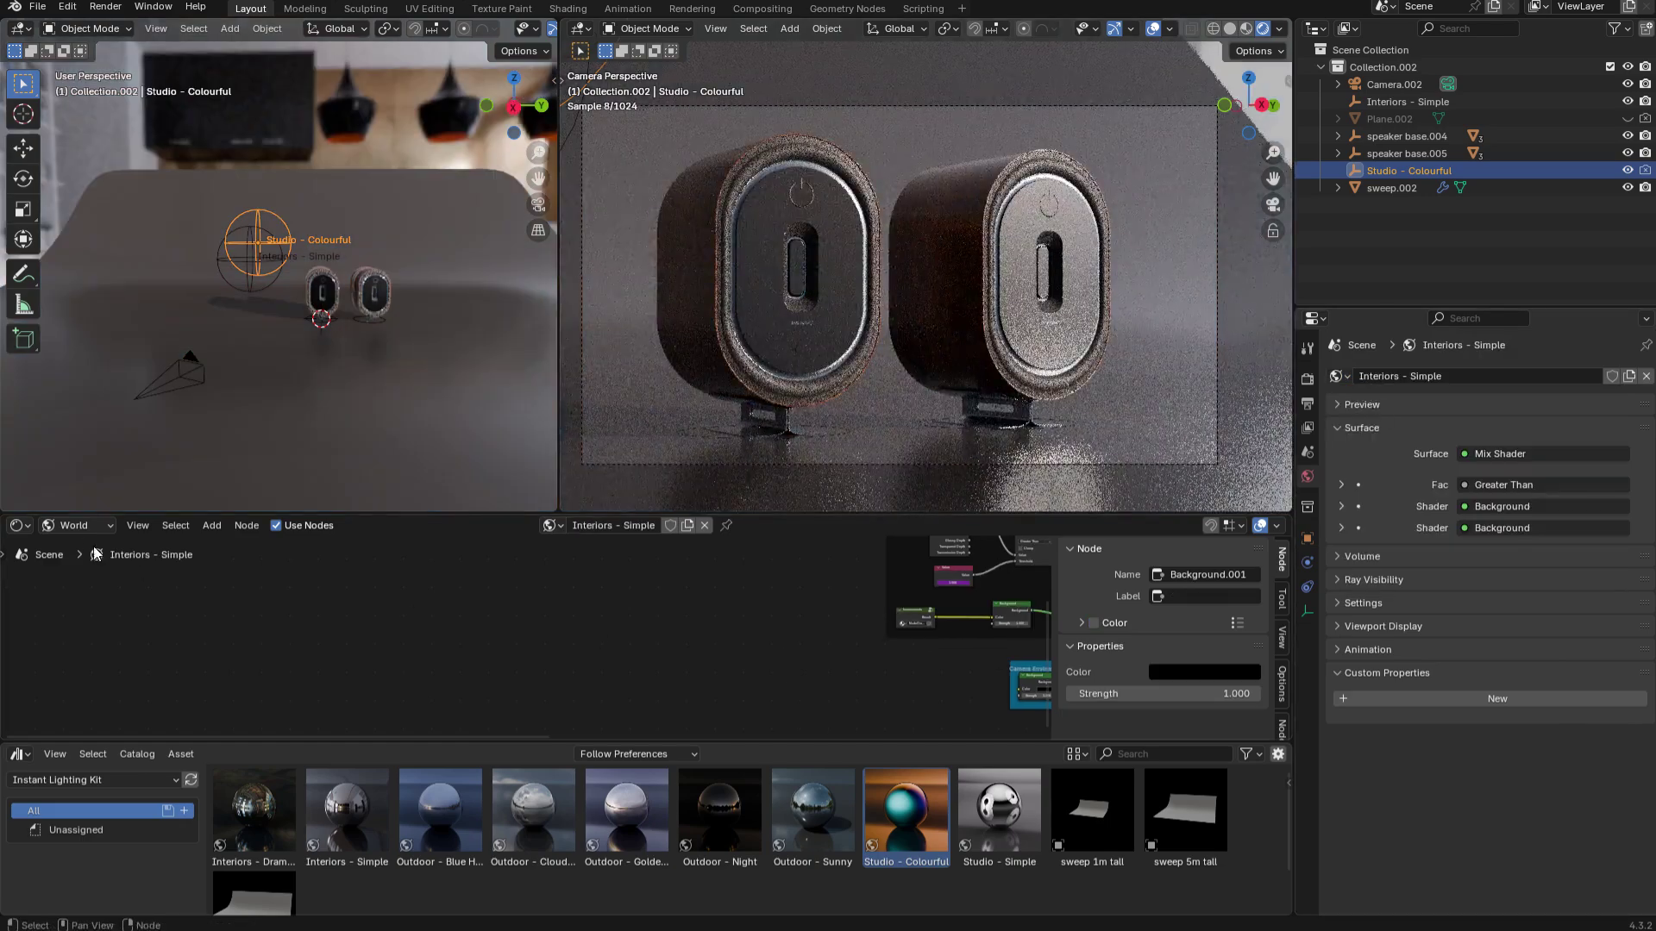
click(21, 526)
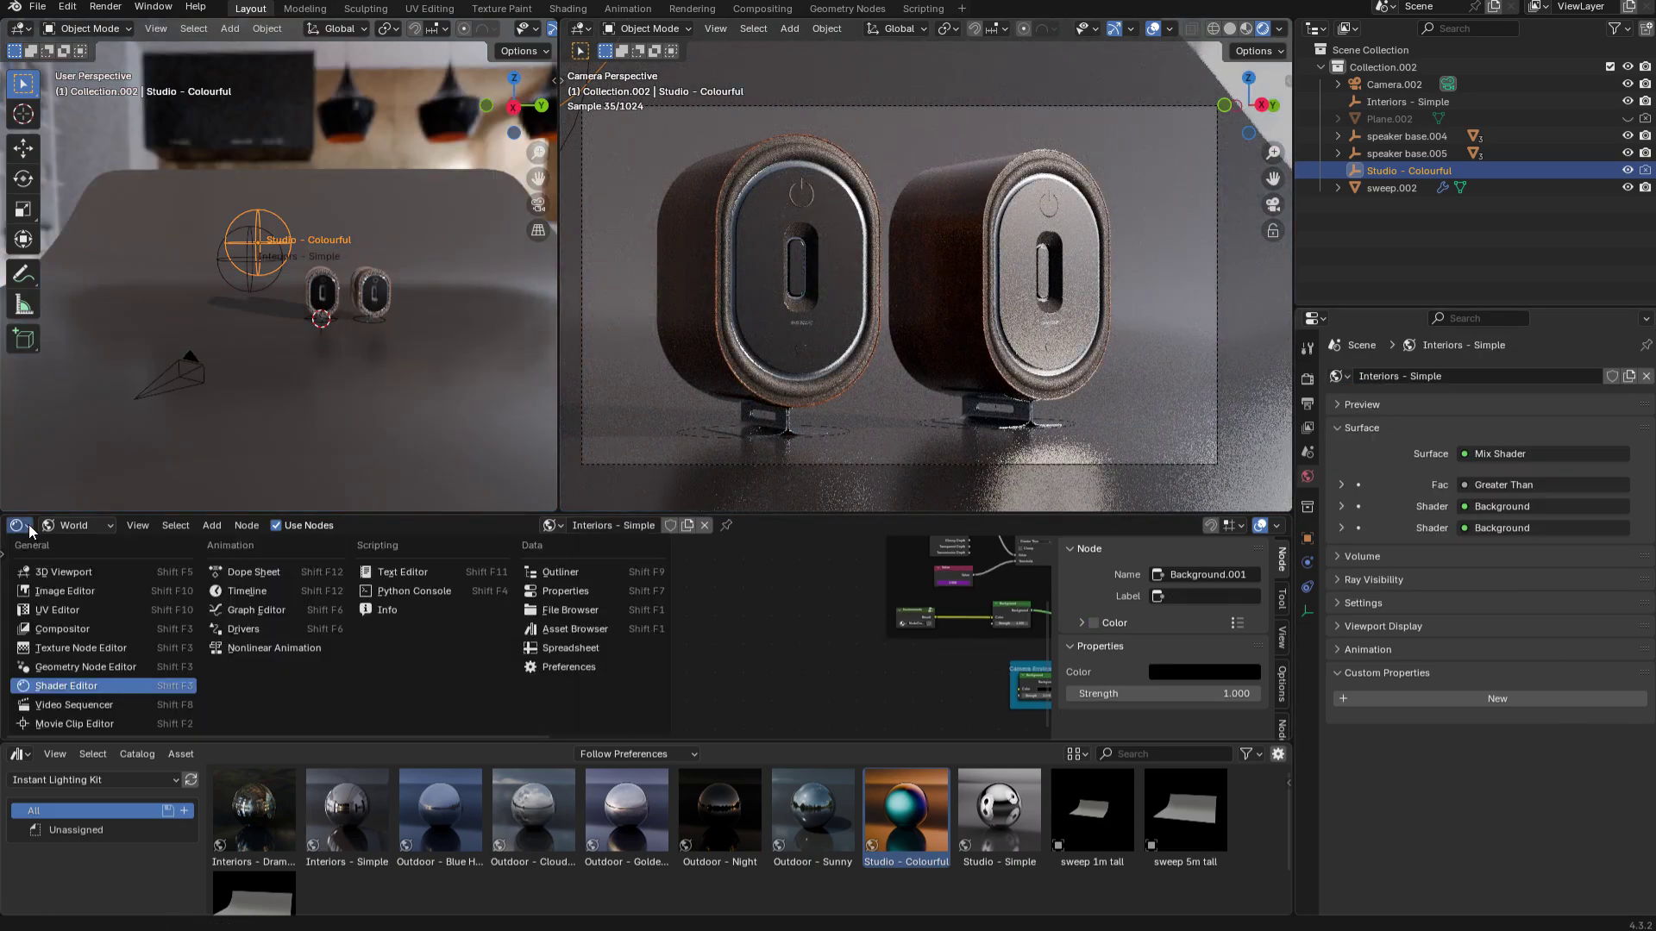
click(75, 525)
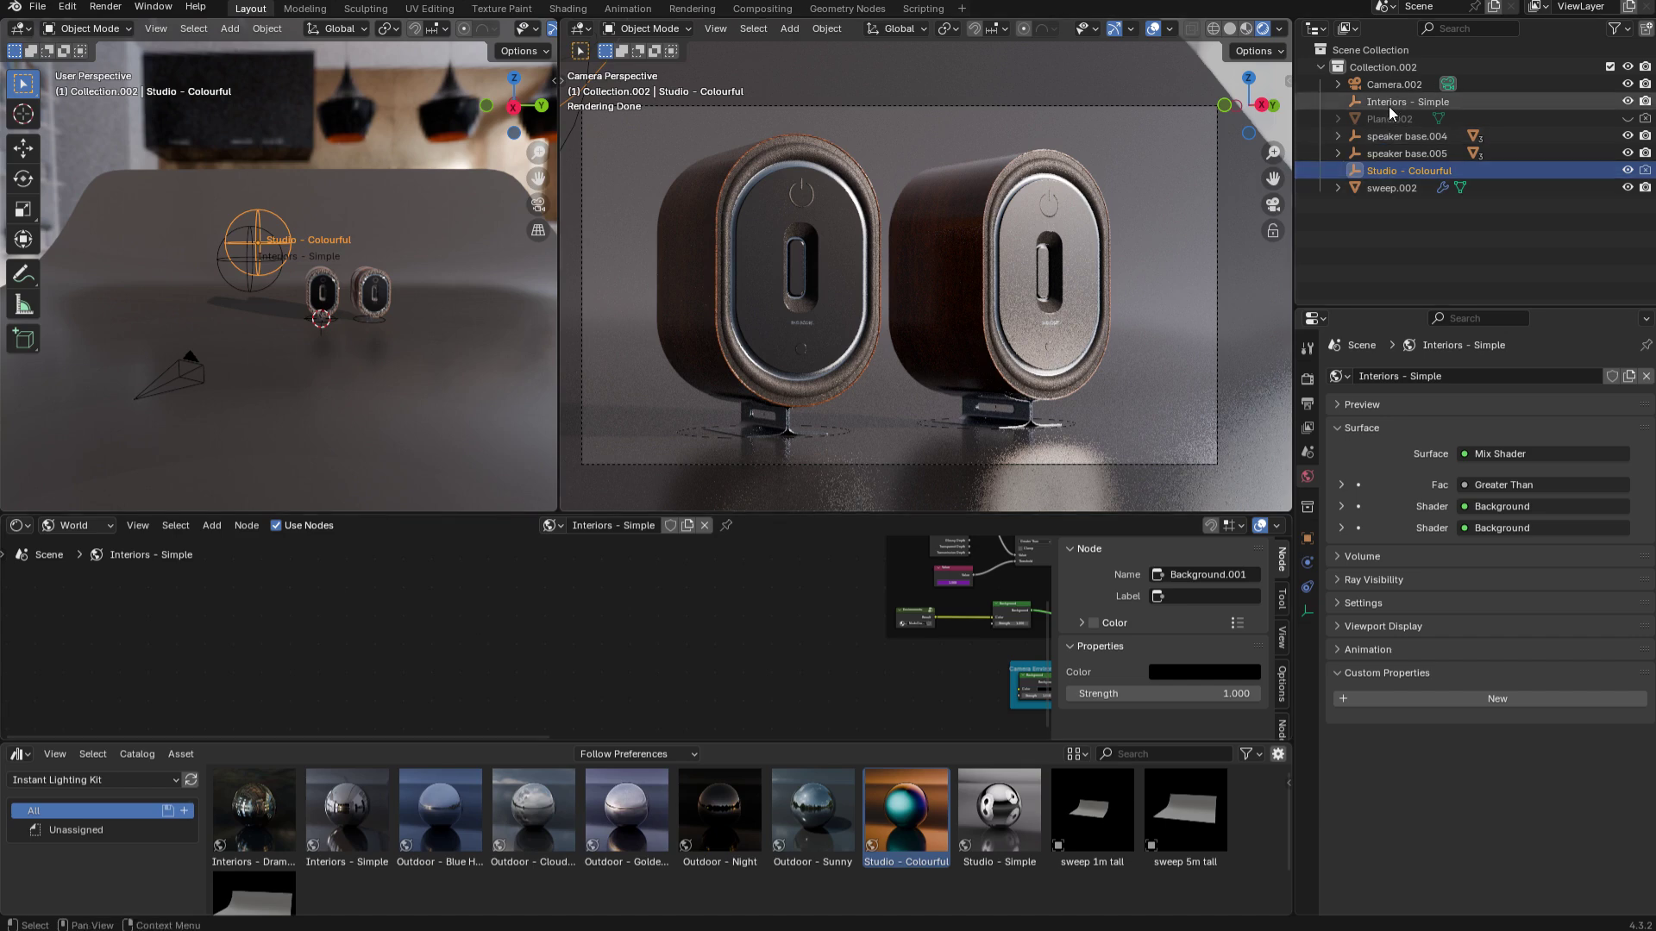
click(552, 526)
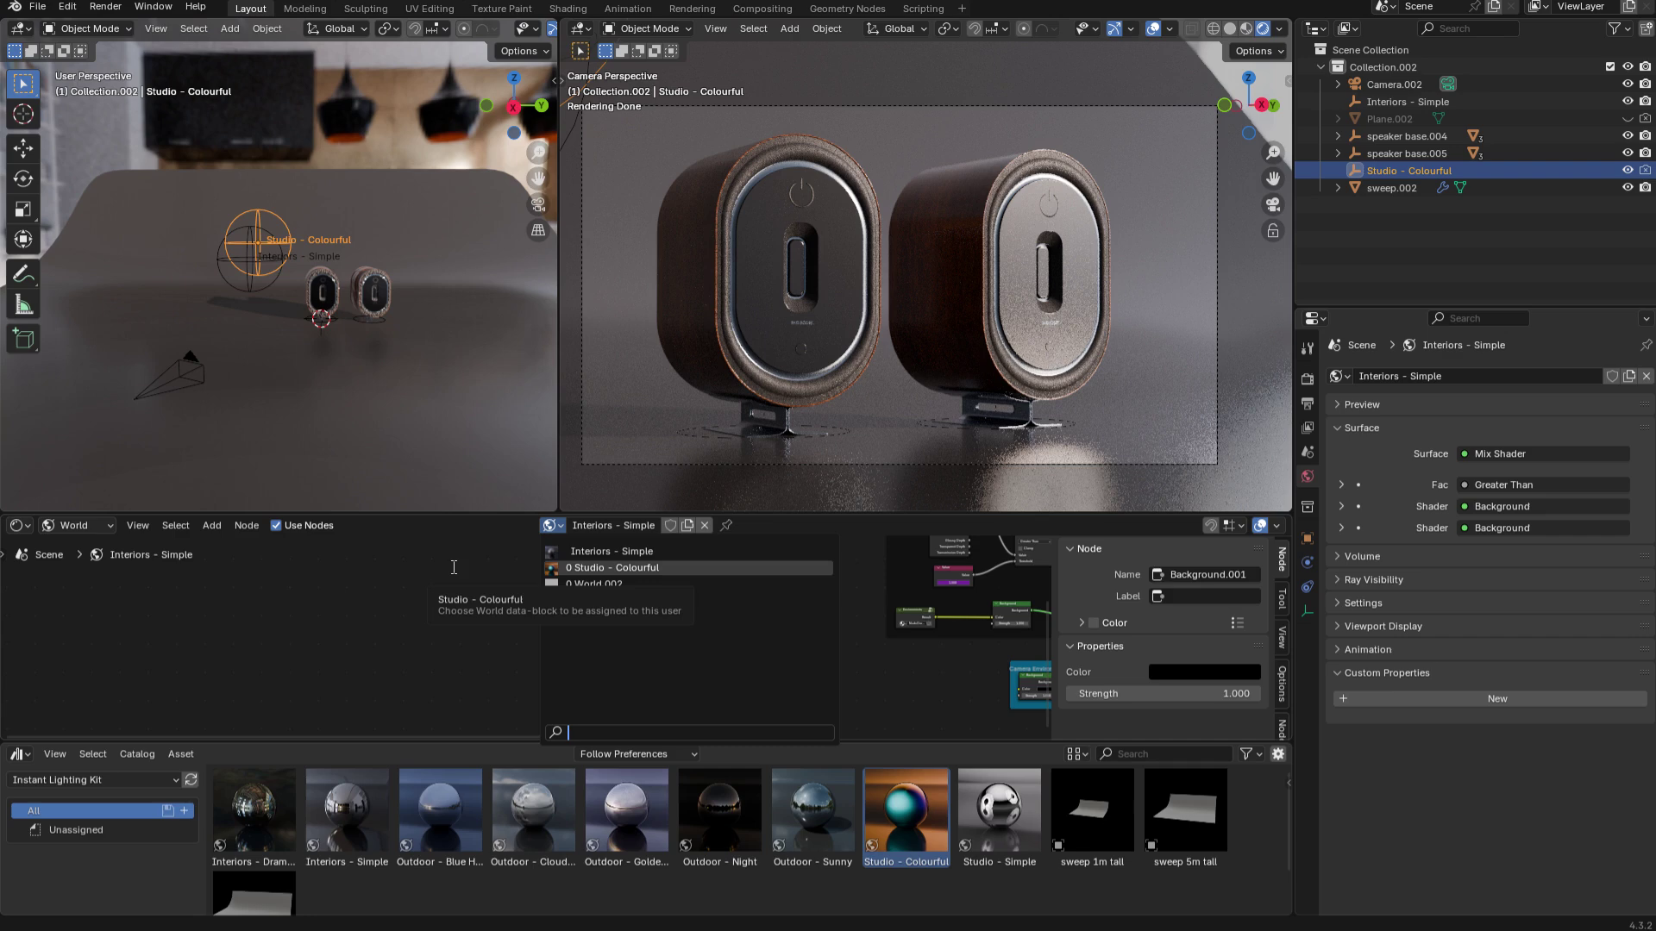
key(Down)
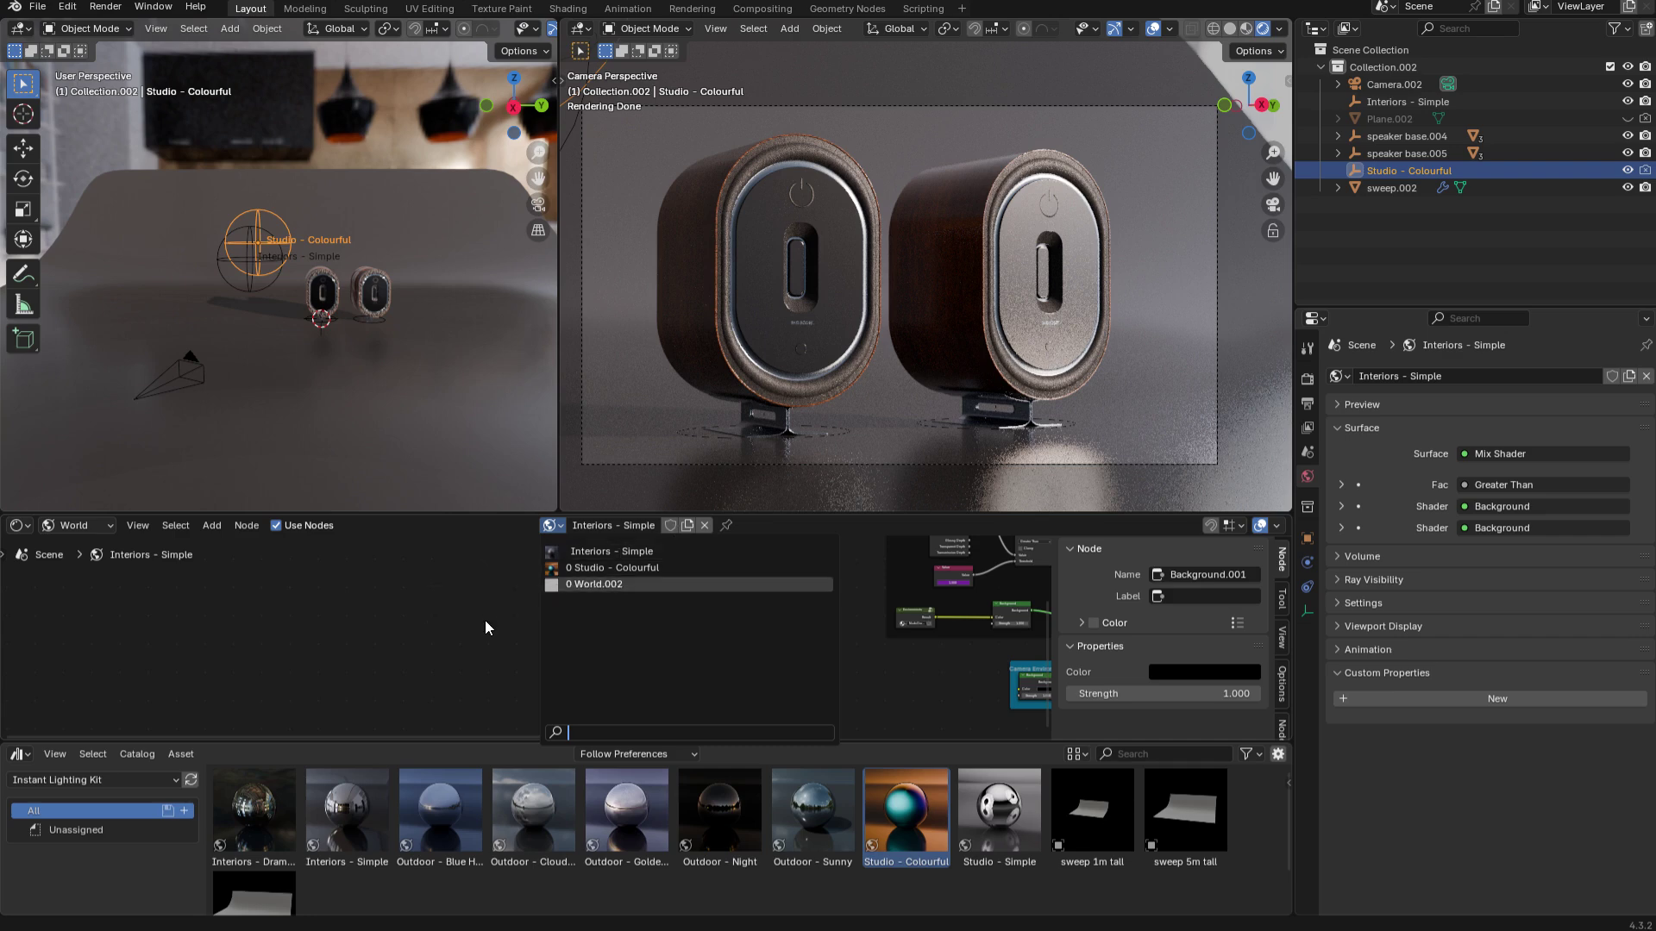
key(Escape)
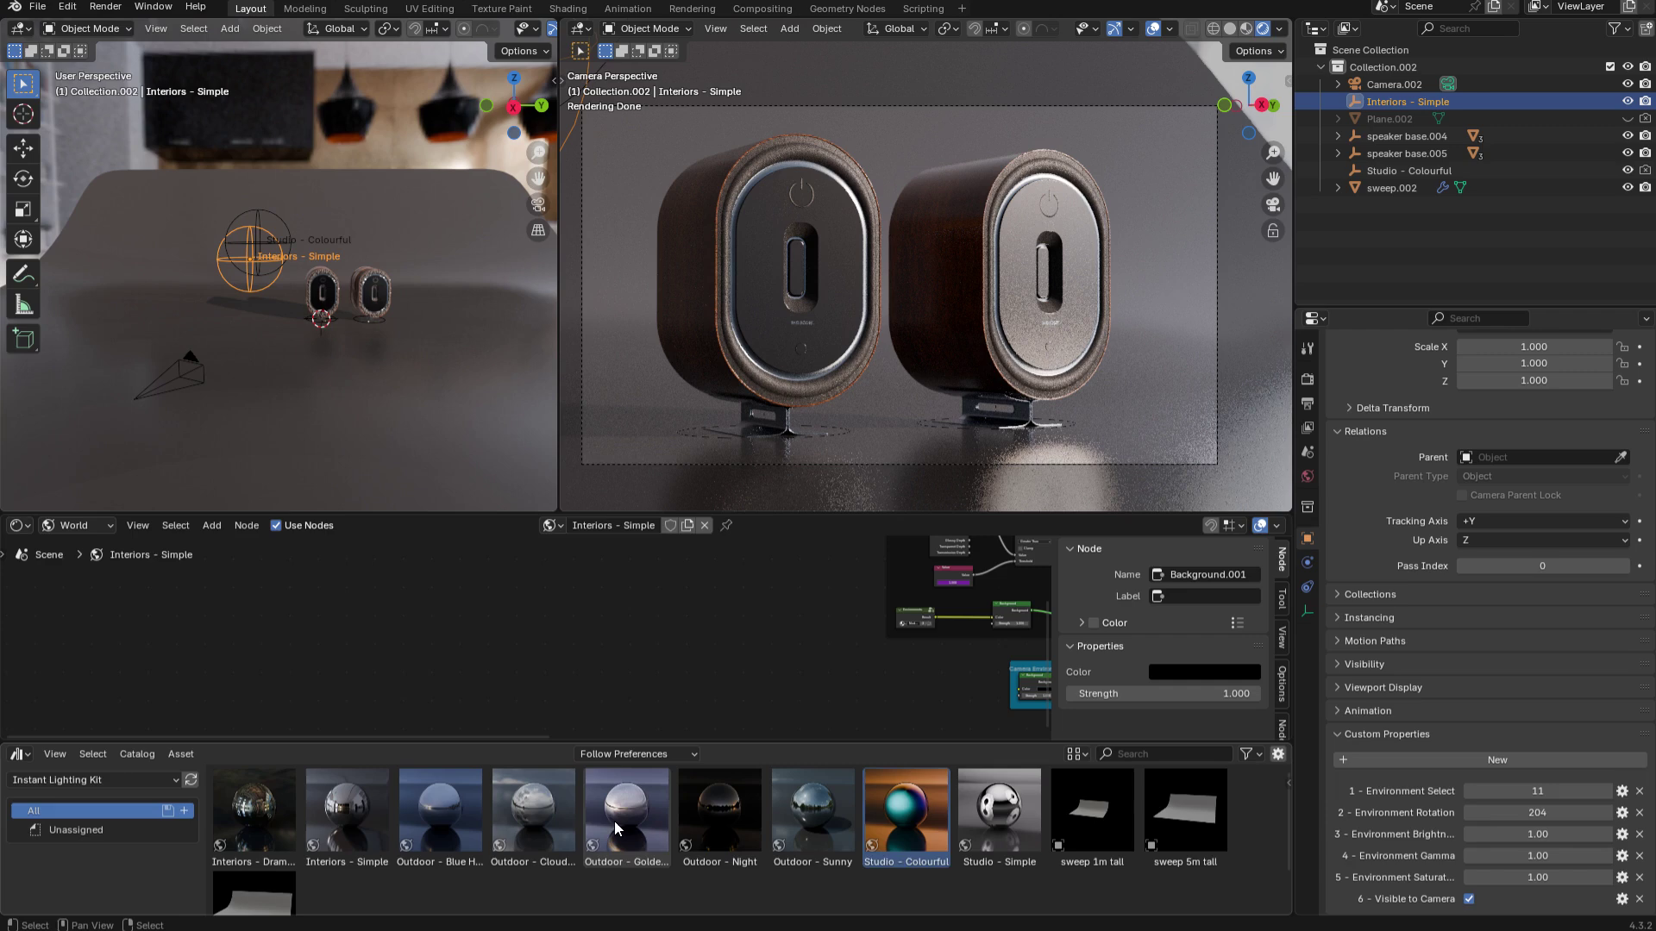
Apply the Outdoor - Golden Hour world asset to the scene and set its Environment Select to 2 and Environment Rotation to 43.
drag(615, 828, 354, 396)
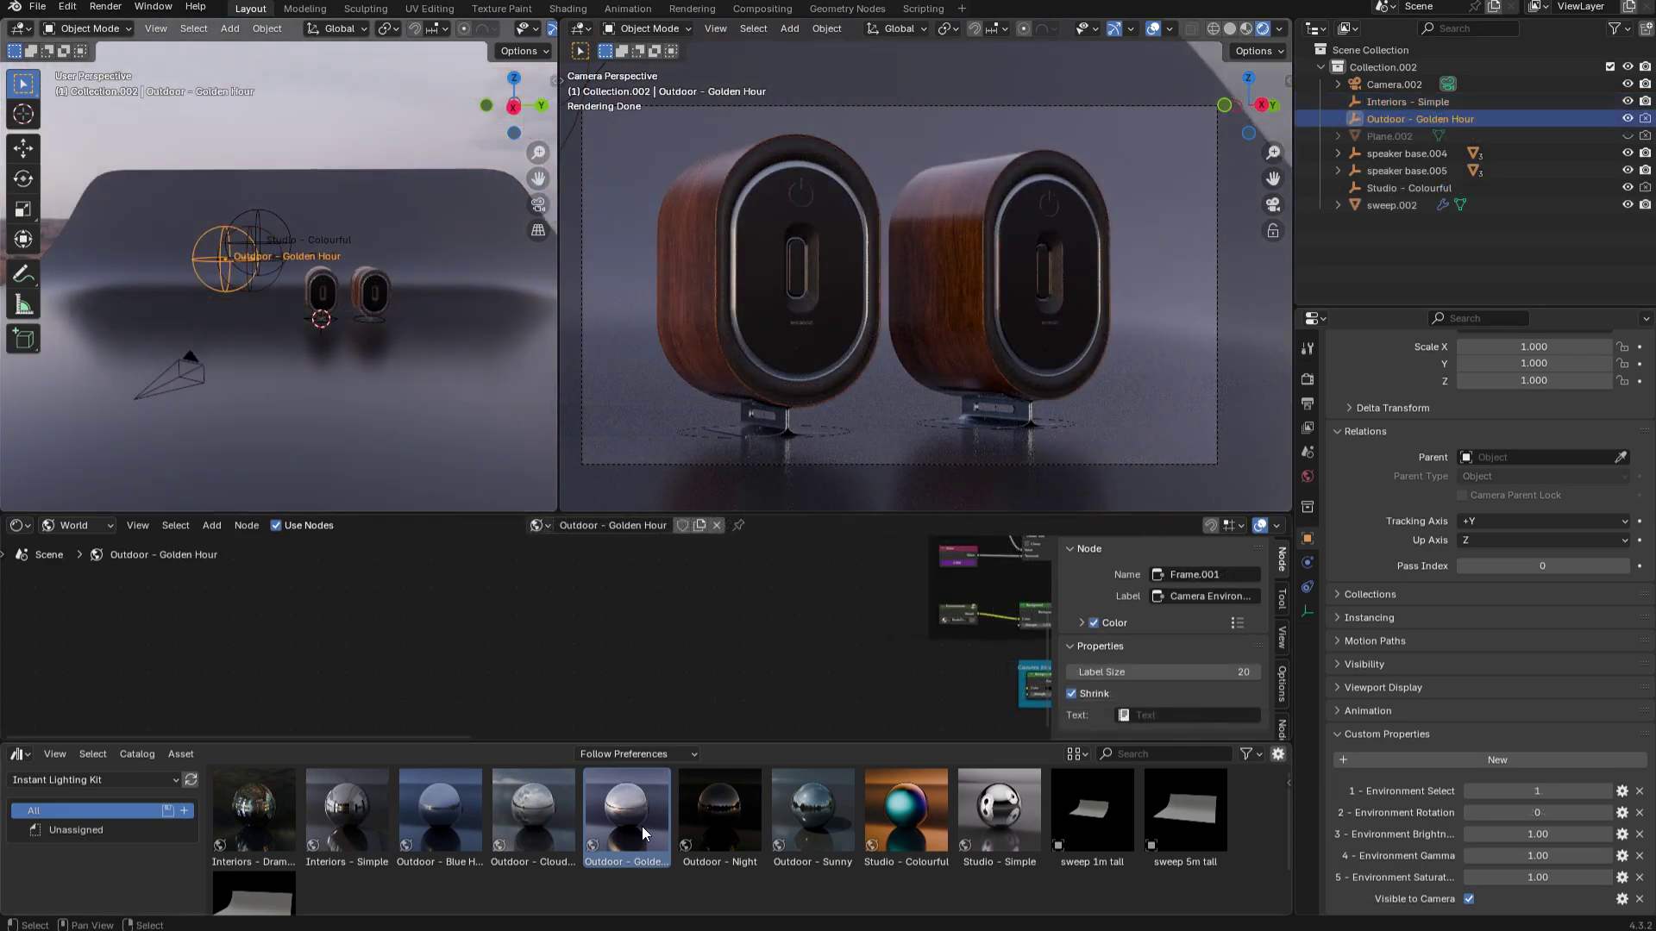
click(1606, 791)
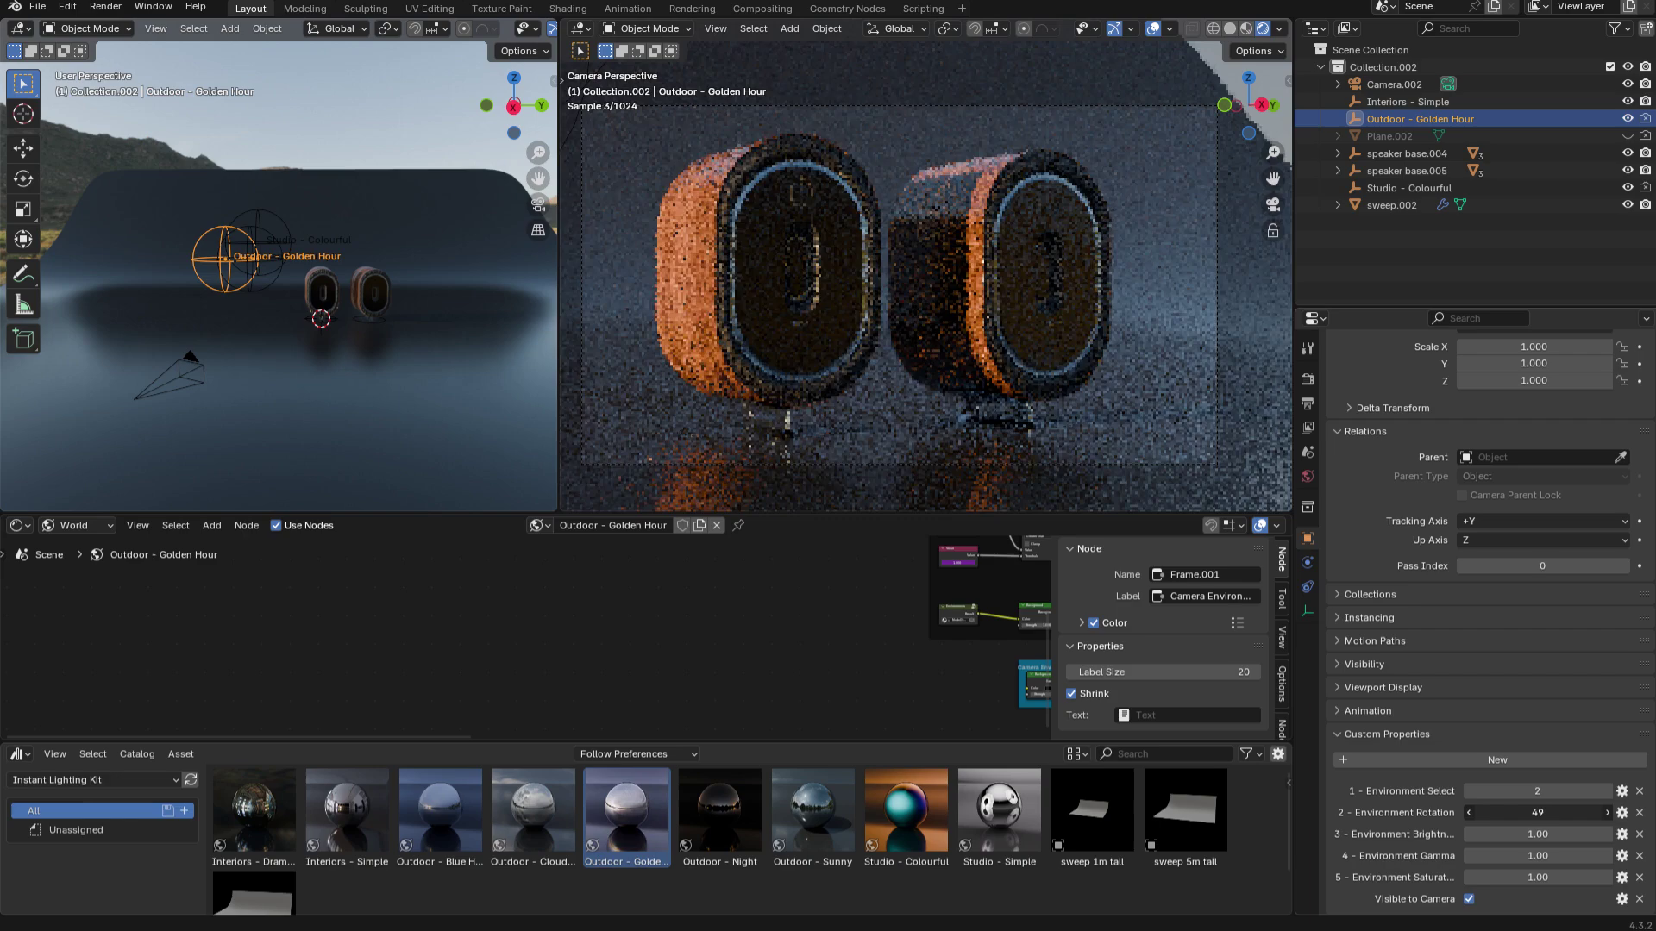
drag(1562, 814, 1561, 813)
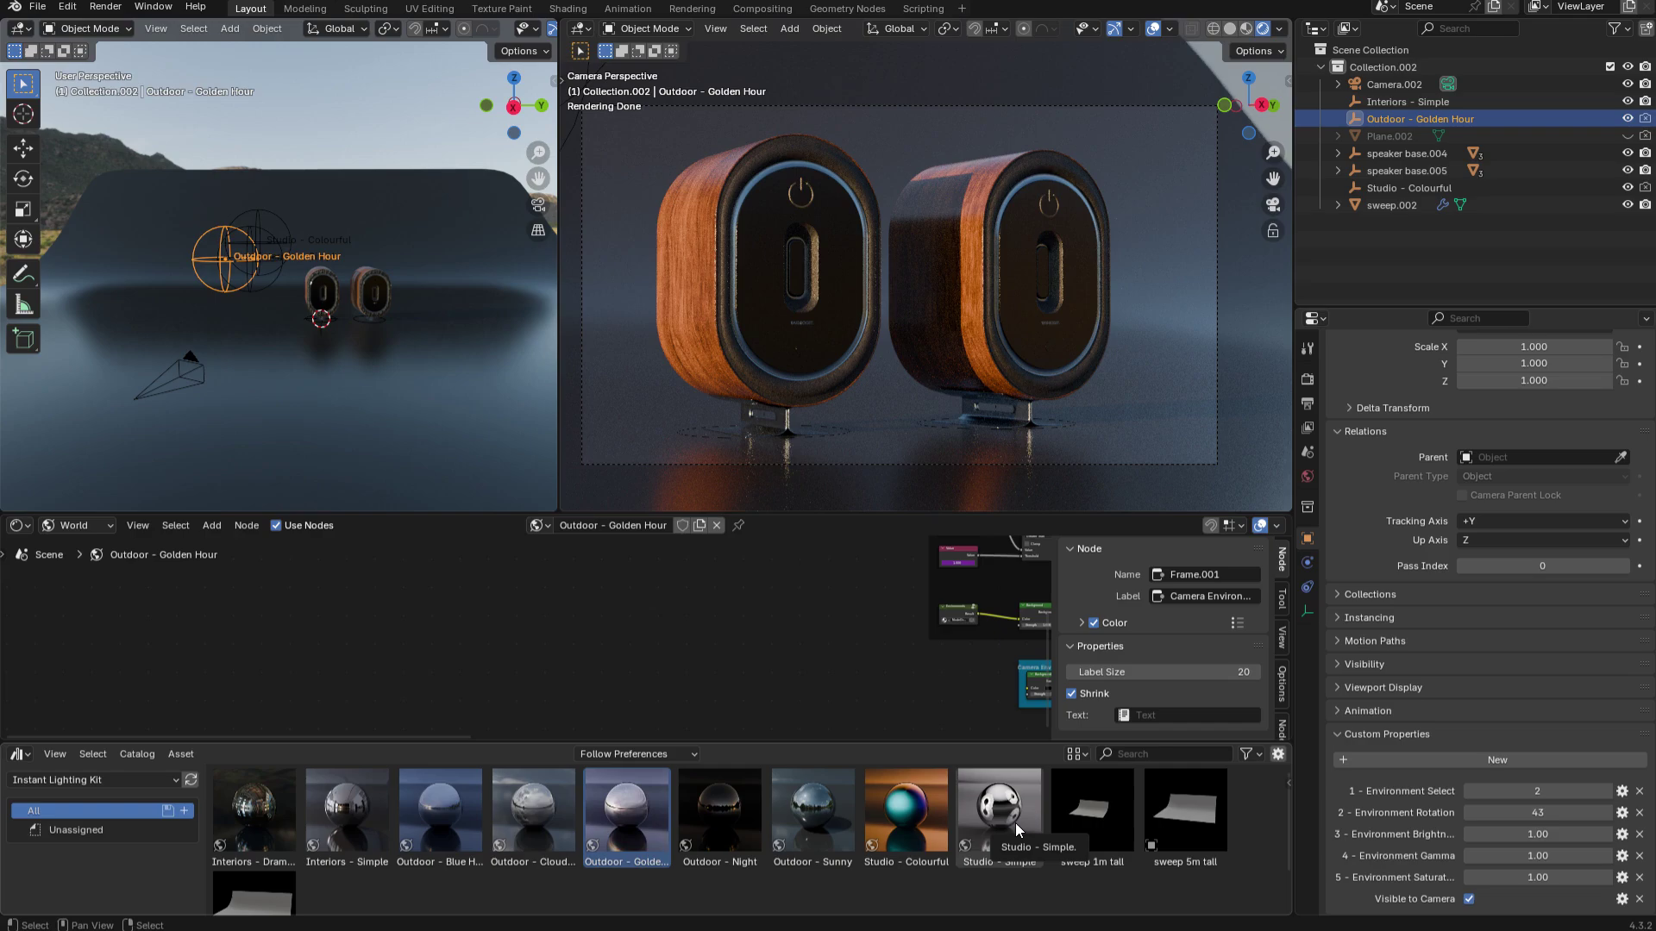
Set the Outdoor - Golden Hour empty's Environment Select to 4 and Environment Rotation to 296, and turn Visible to Camera off.
click(1606, 791)
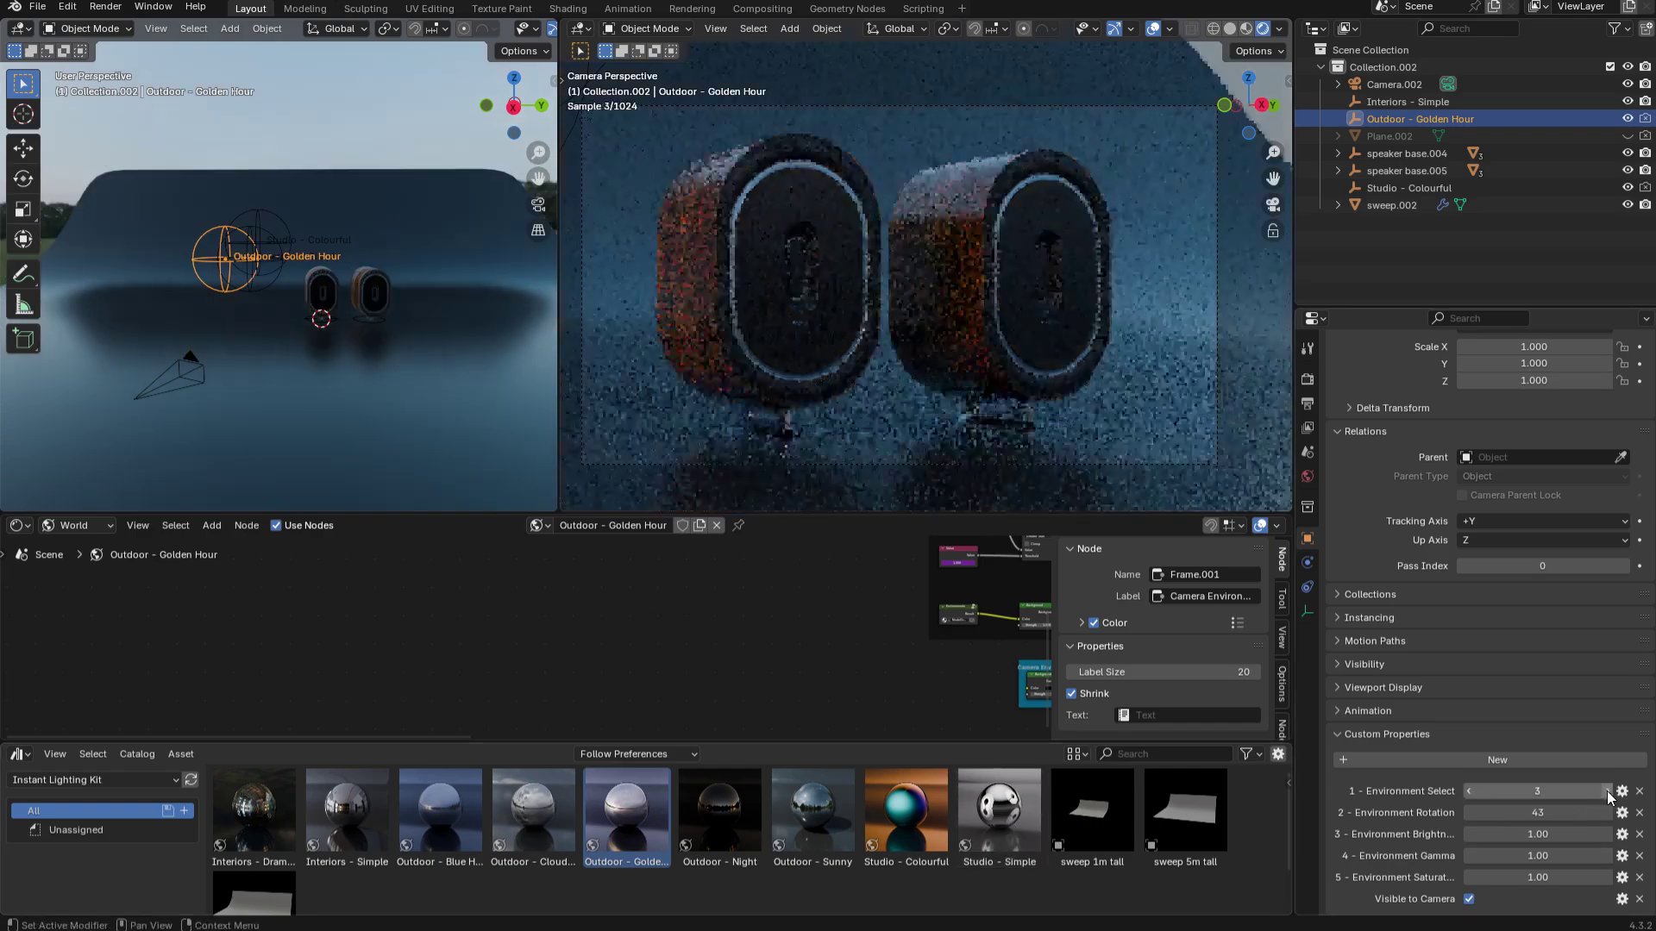
drag(1537, 814, 1501, 812)
click(1608, 792)
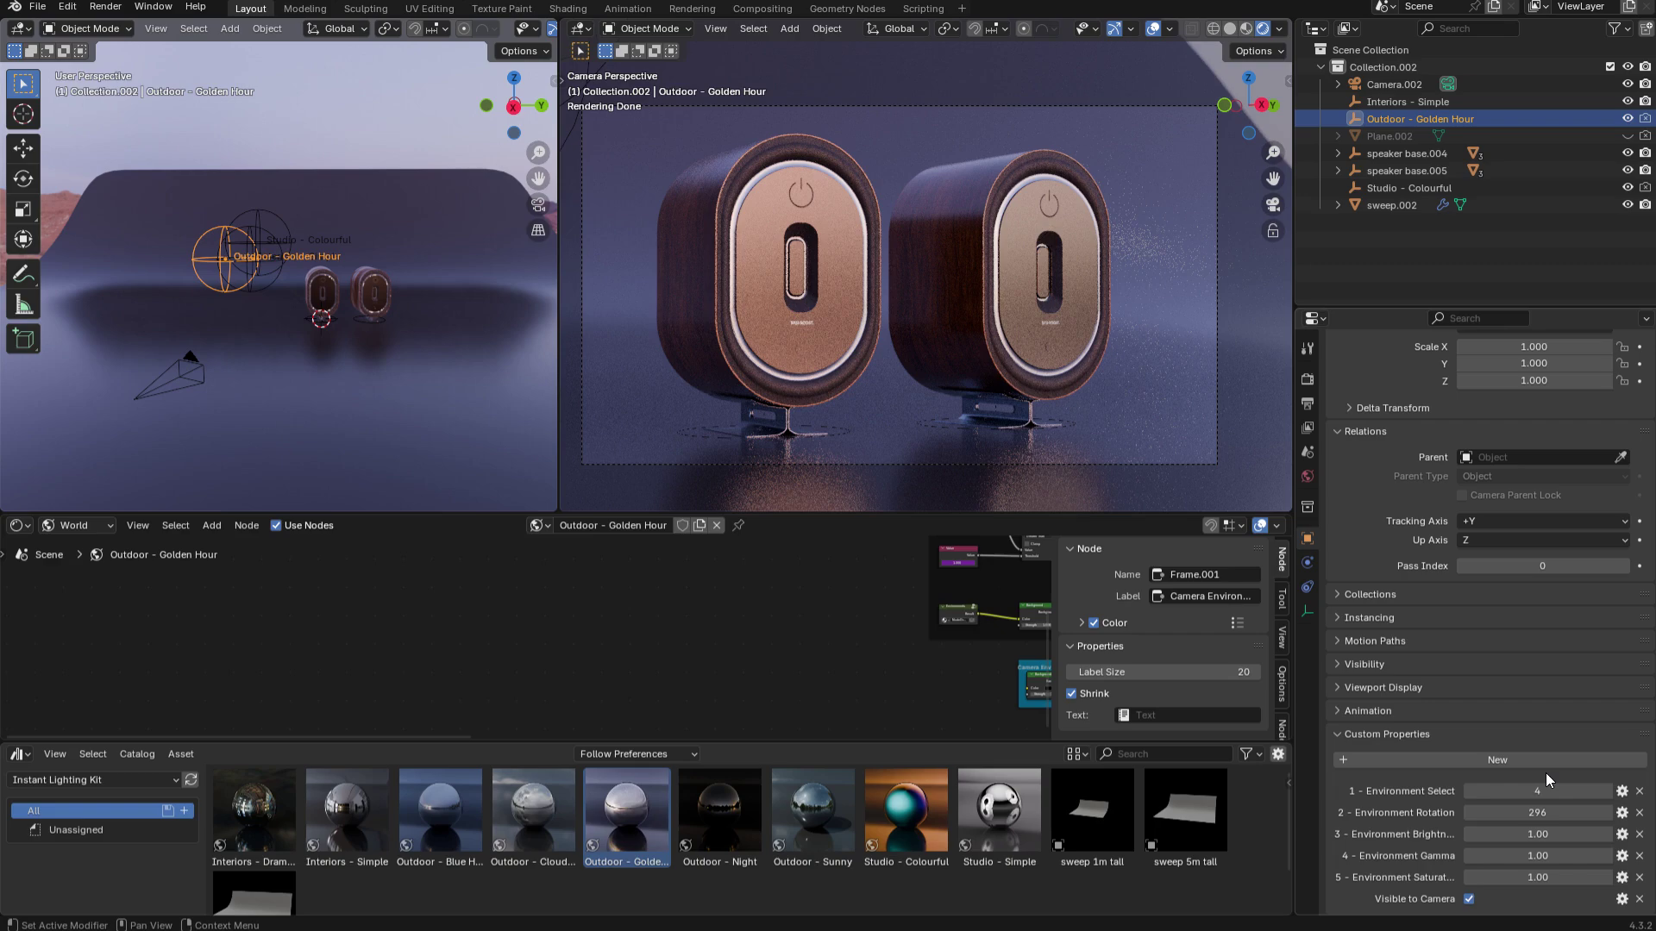
click(1468, 900)
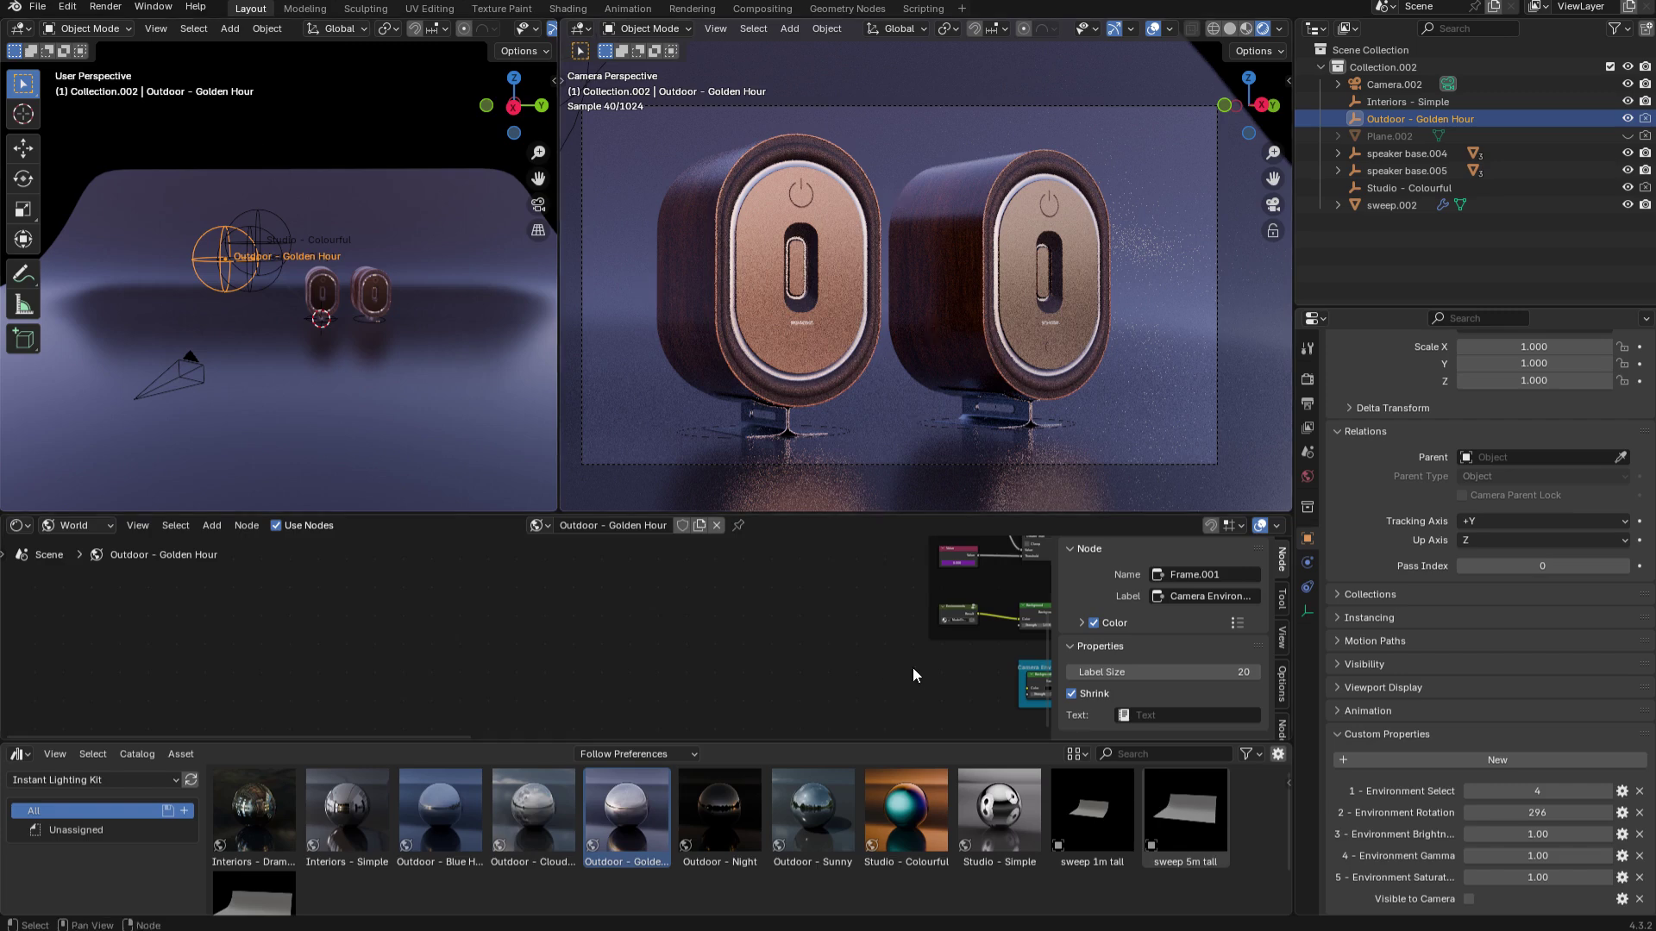
Add an RGB node to the world shader and connect it to the Color input of the Background node in the Camera Environment frame.
middle_drag(913, 668, 487, 608)
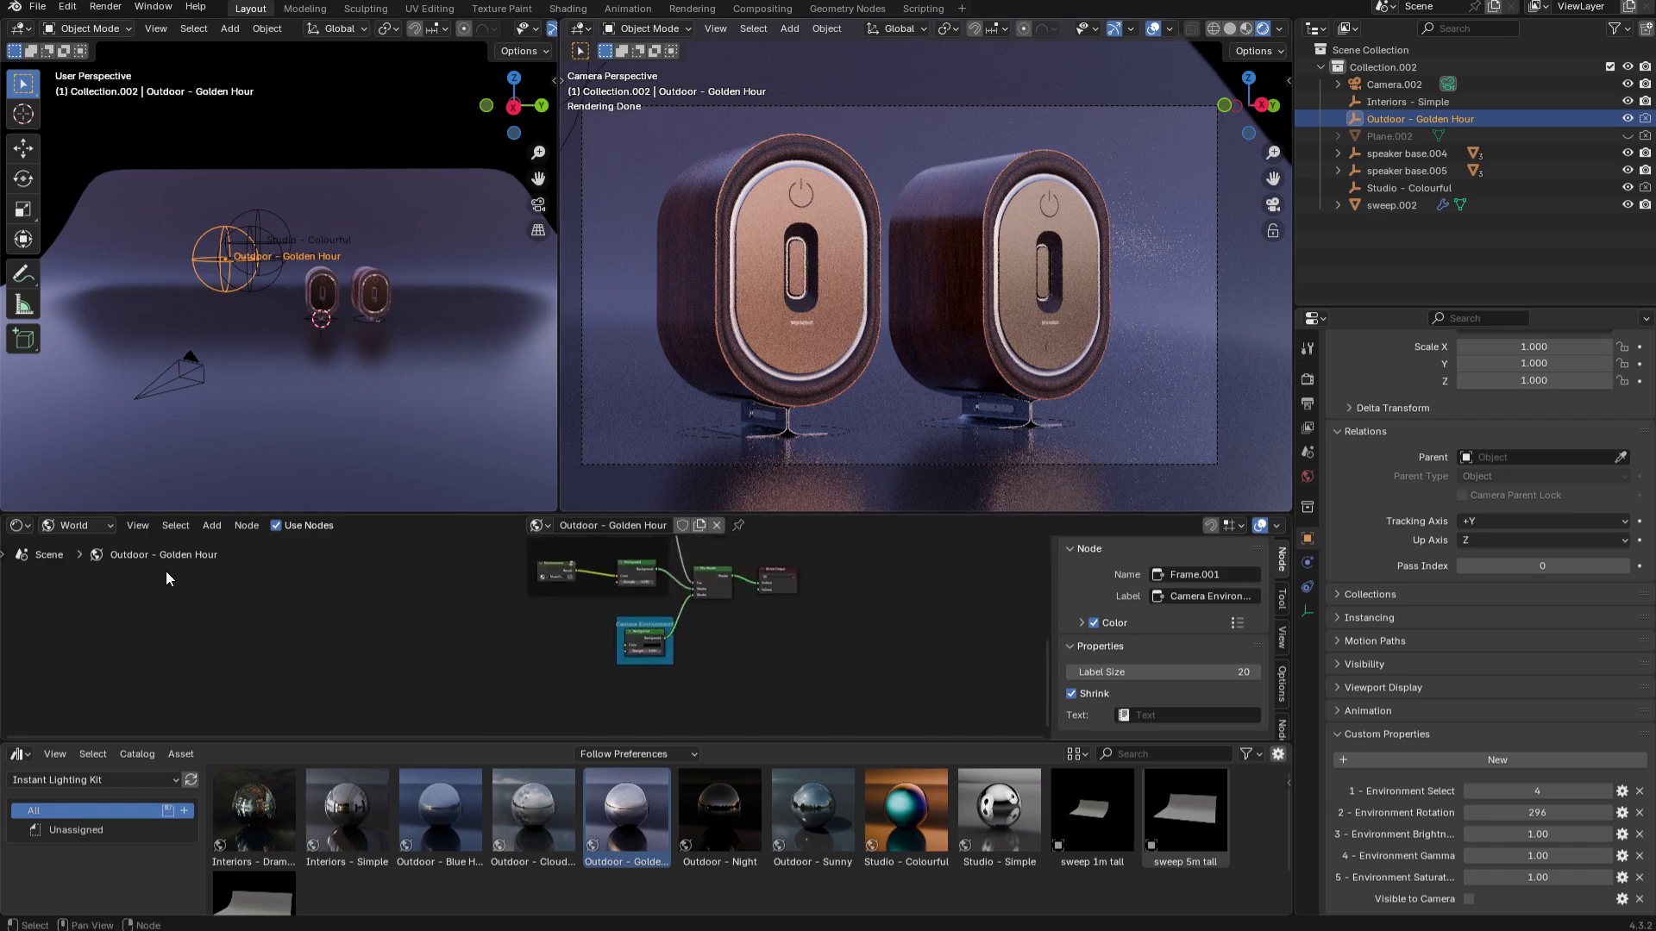
scroll(655, 651, up, 3)
scroll(656, 651, up, 1)
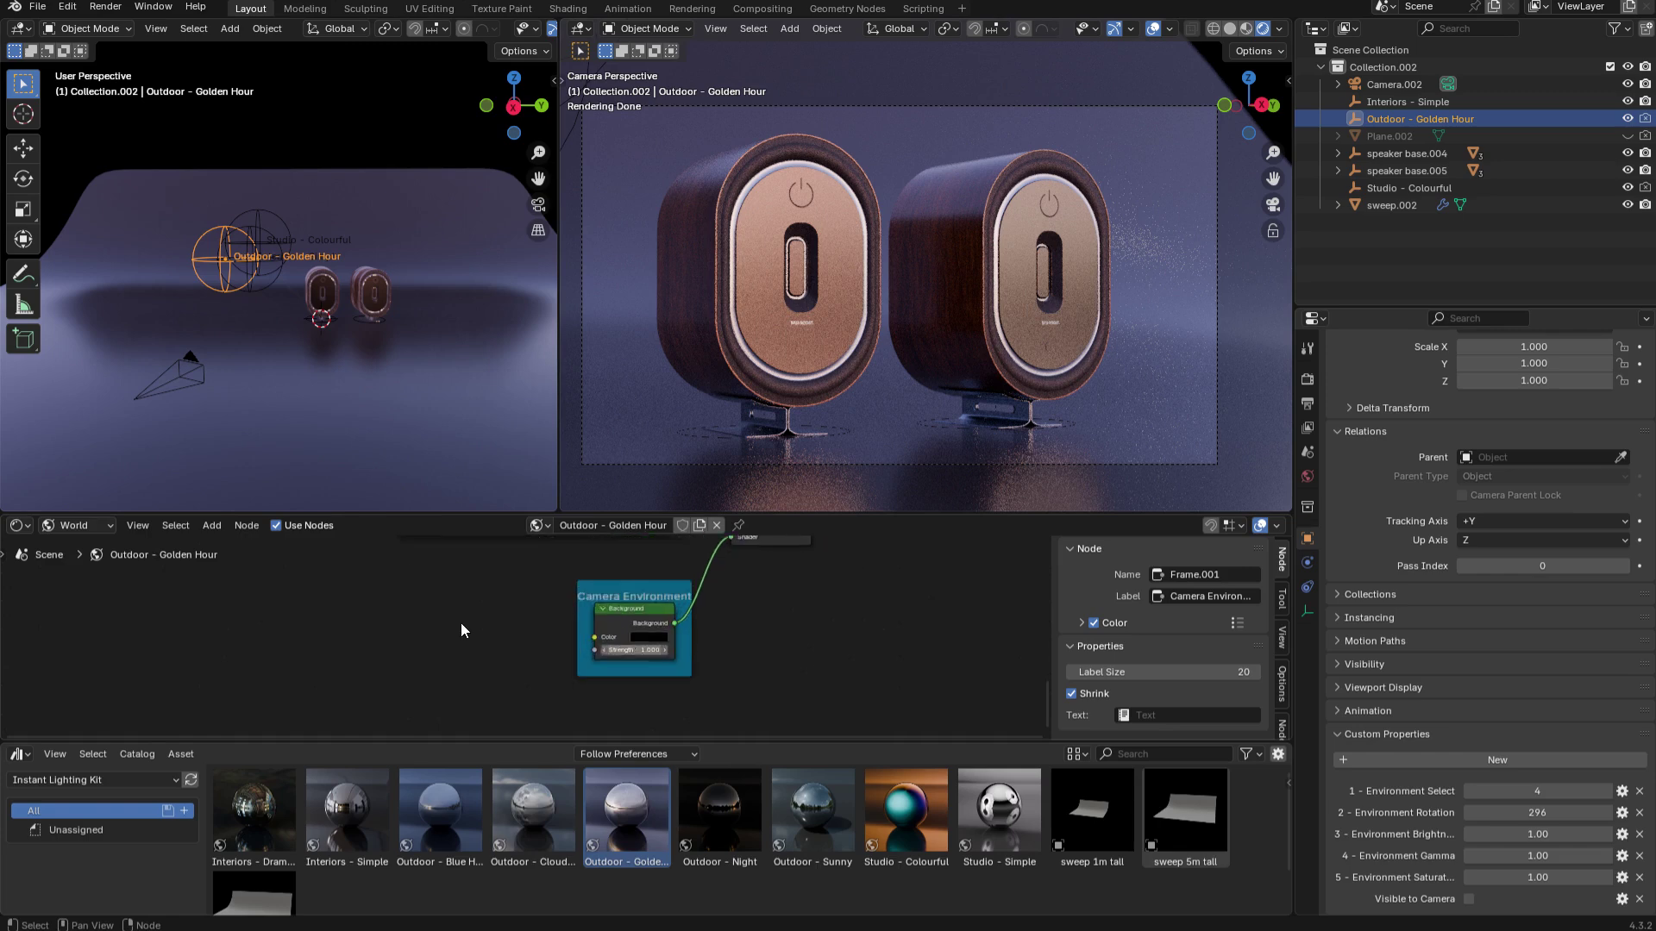
middle_drag(655, 652, 706, 660)
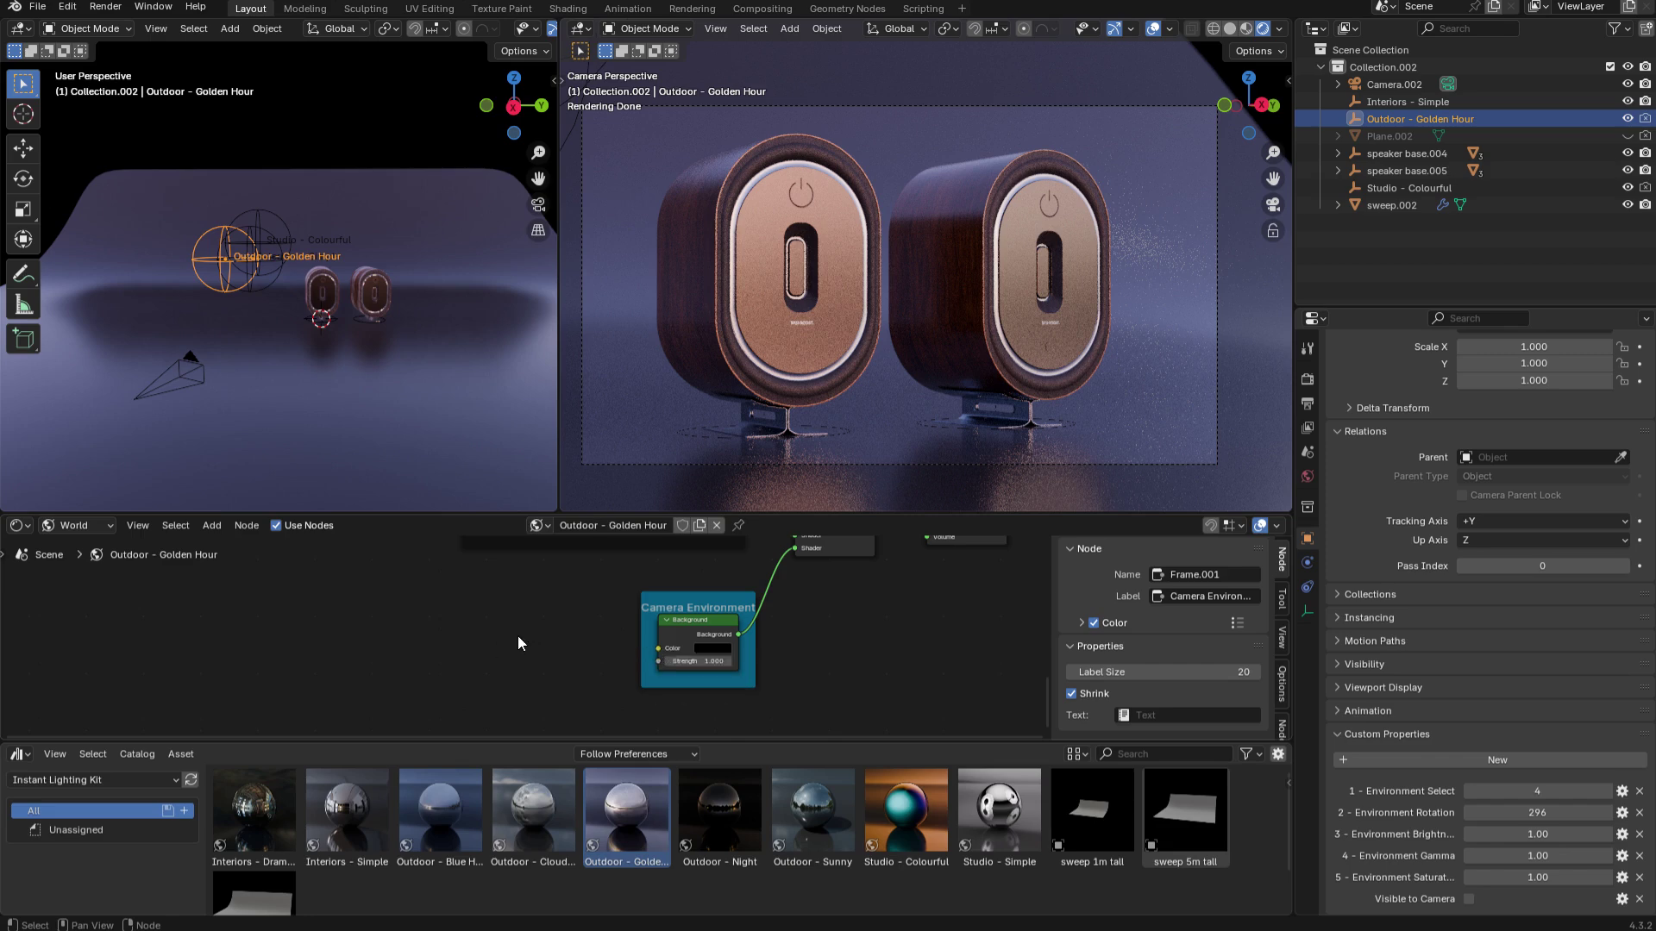
key(shift+a)
mouse_move(399, 659)
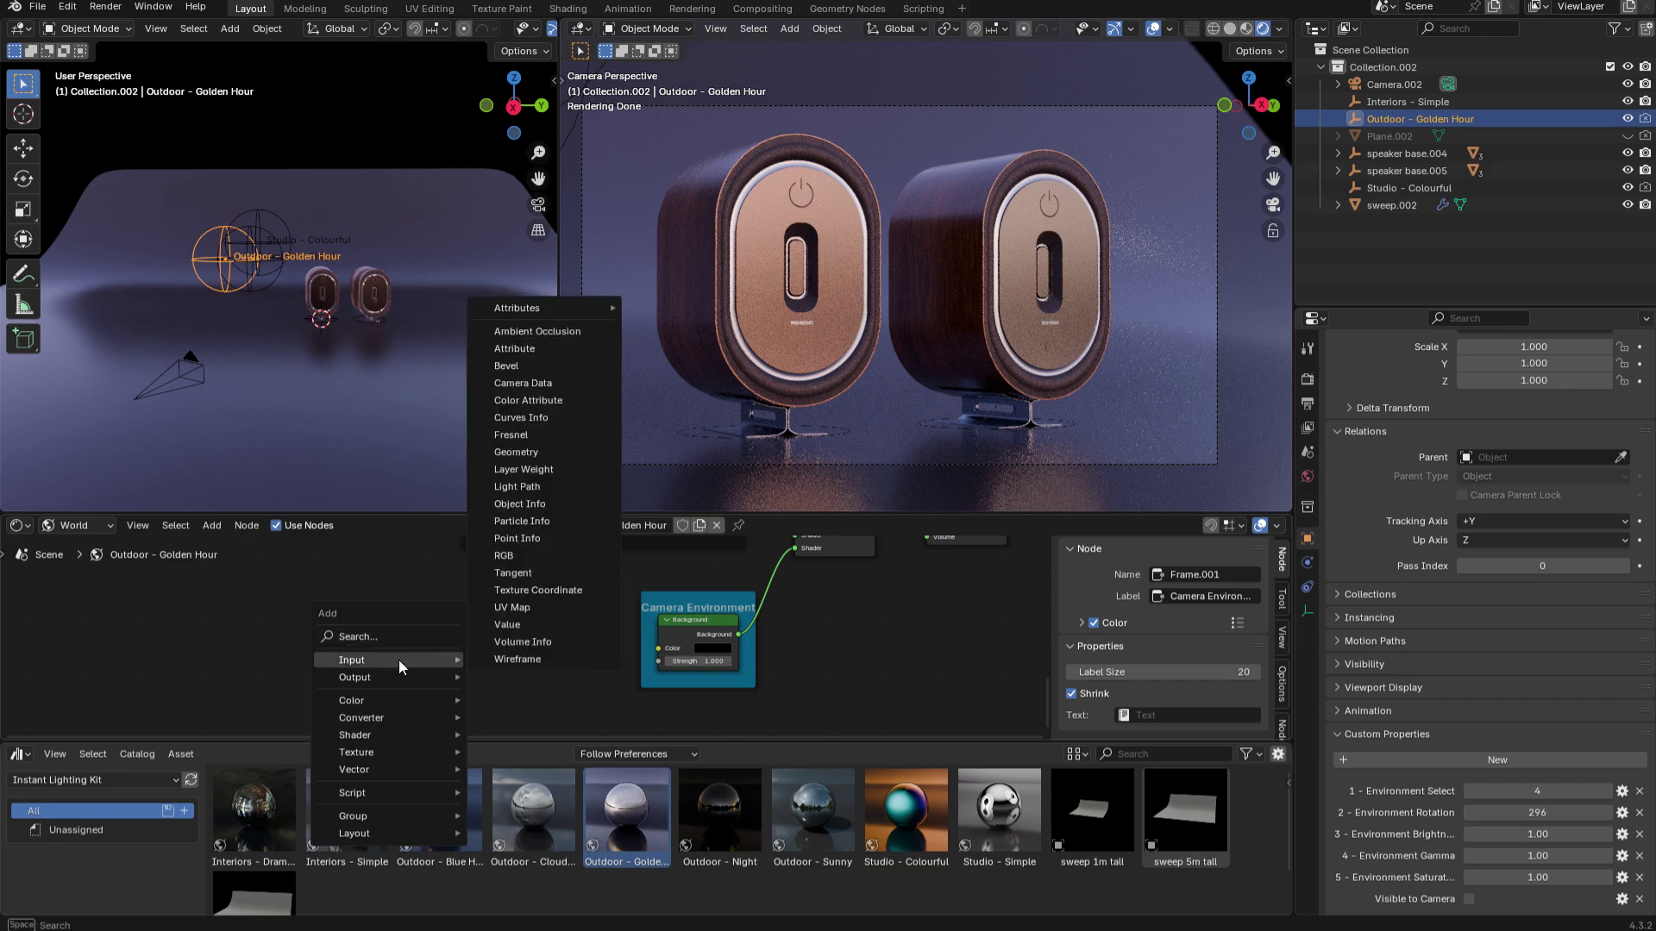
click(503, 555)
click(500, 614)
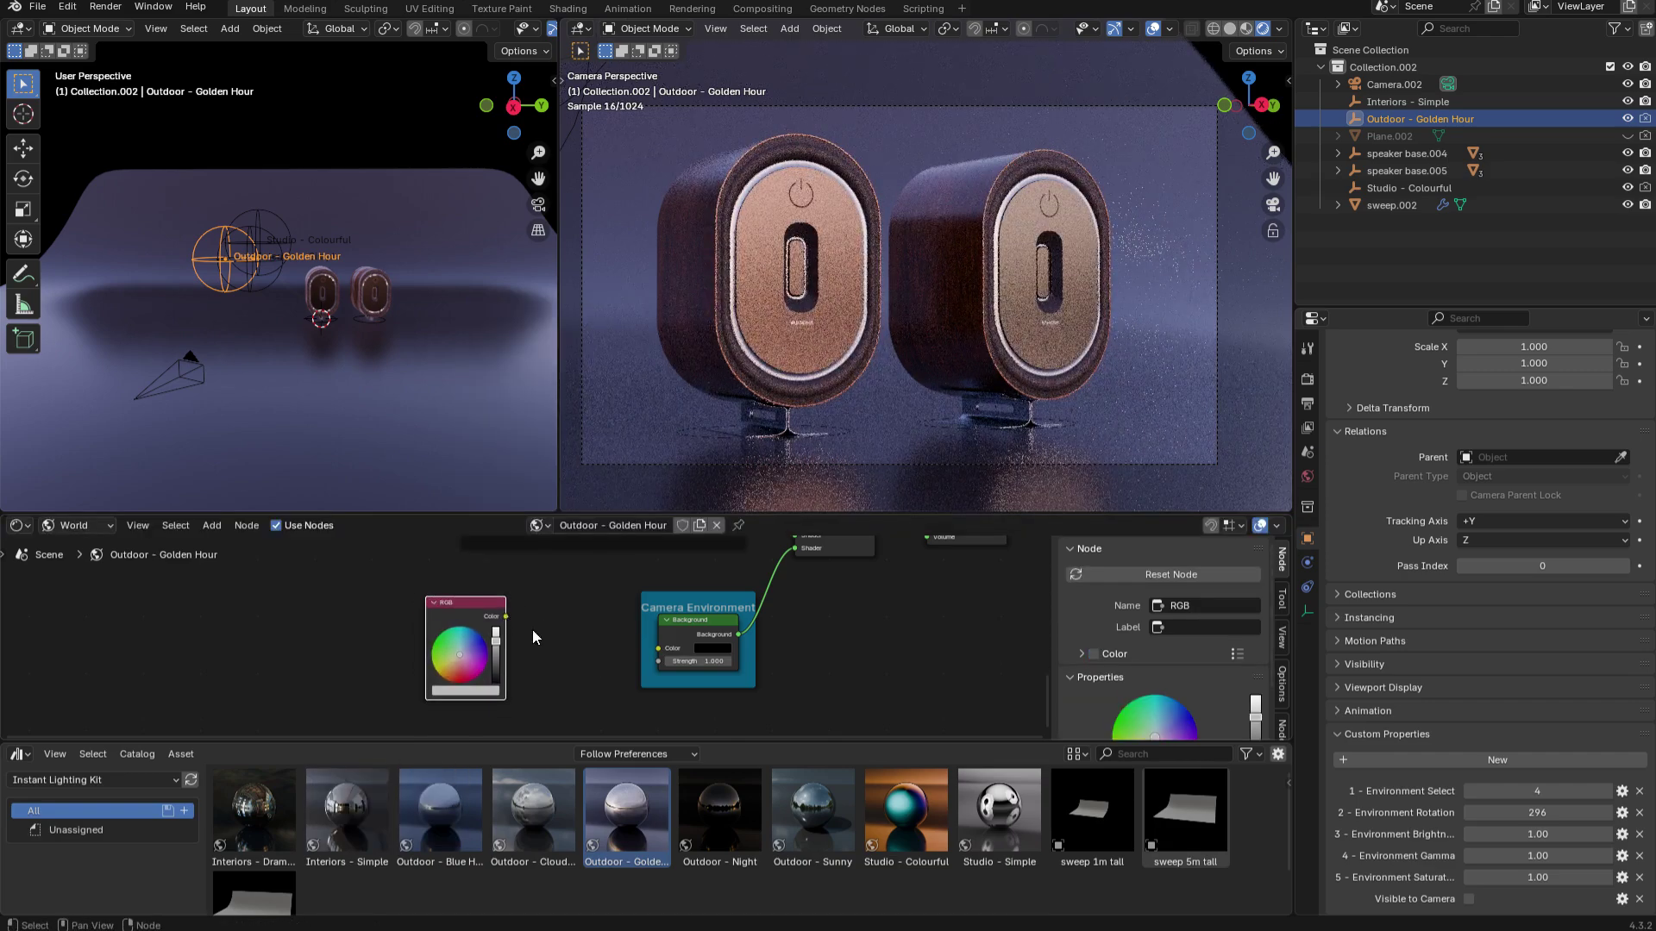
drag(506, 617, 658, 649)
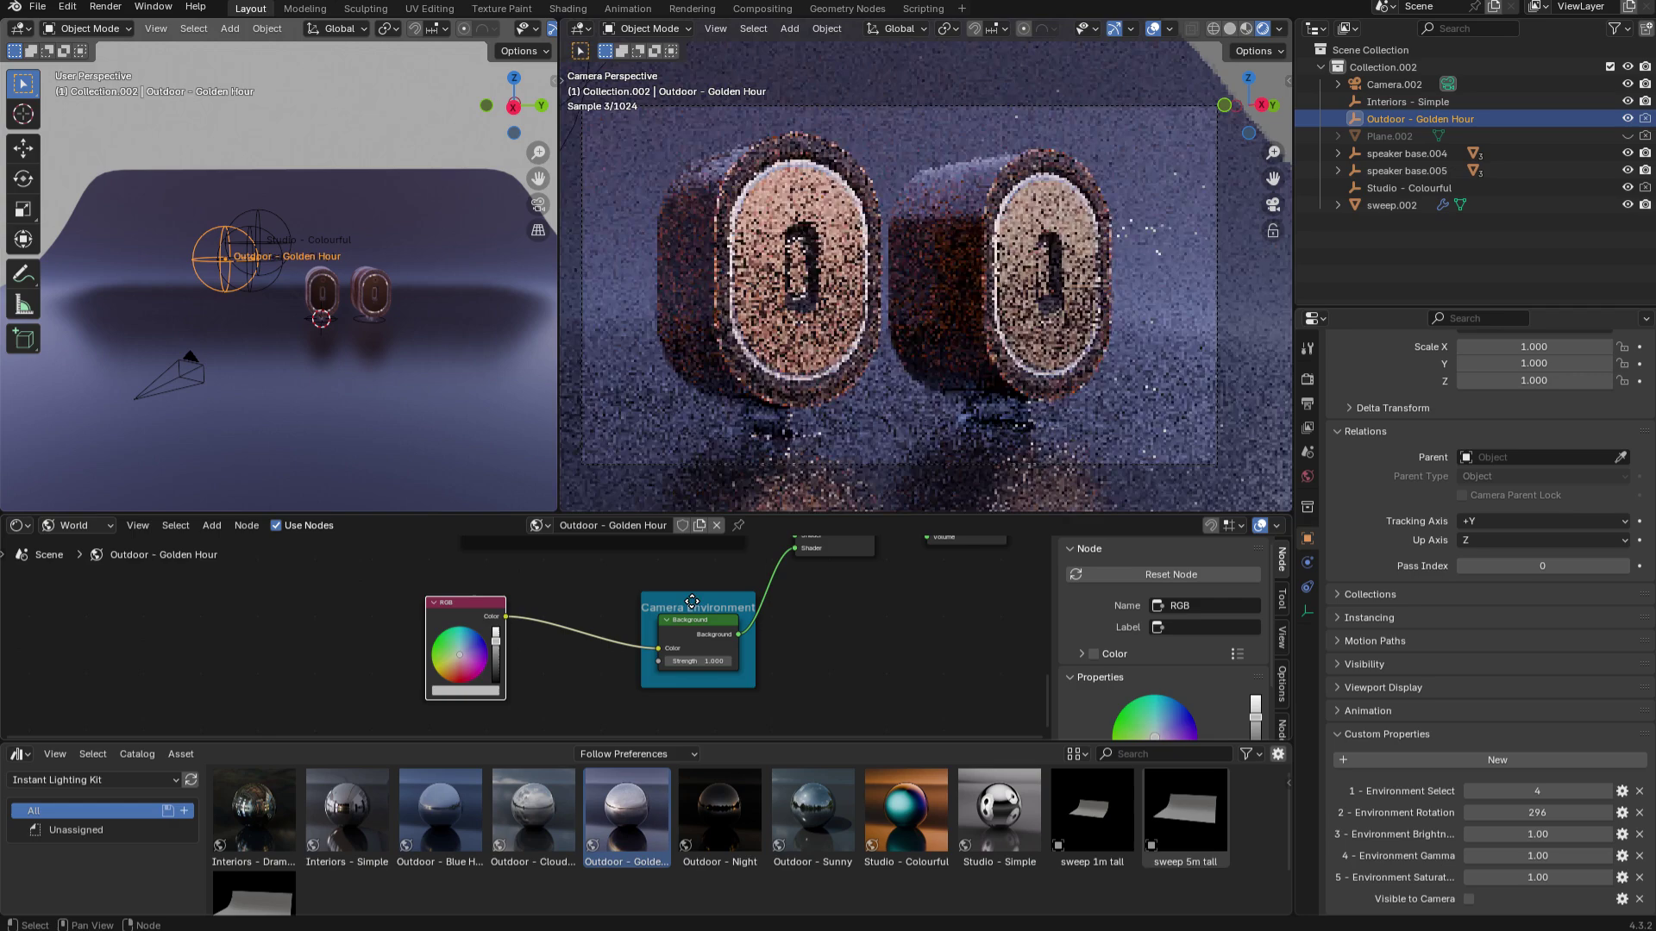